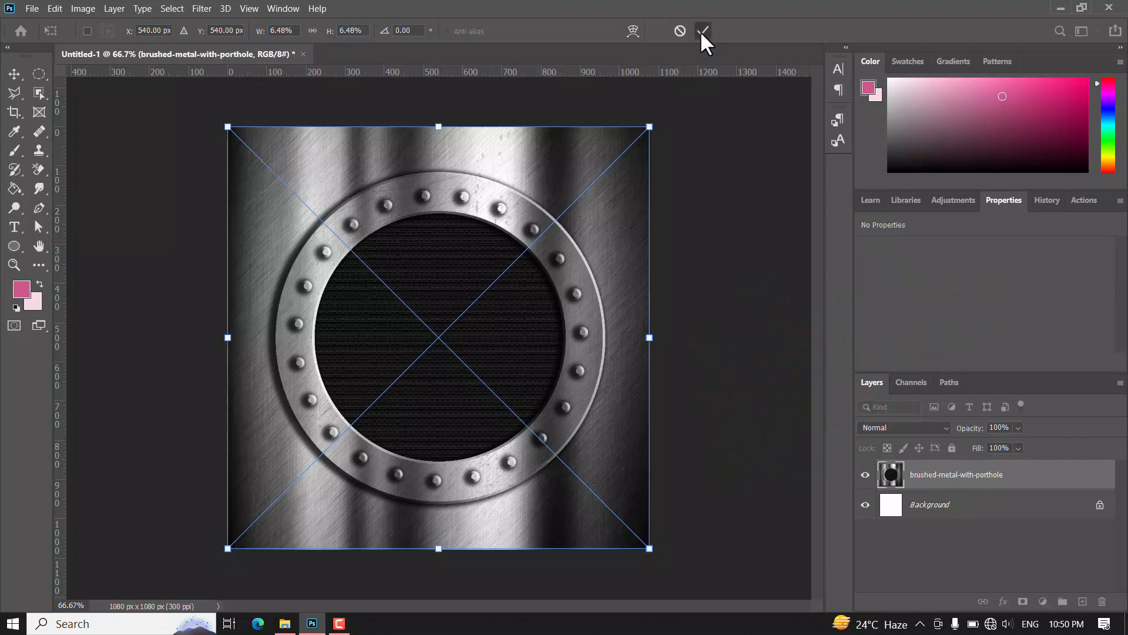
Place the smoke image from the masking folder and scale it to 33.82% so it covers the canvas
click(284, 624)
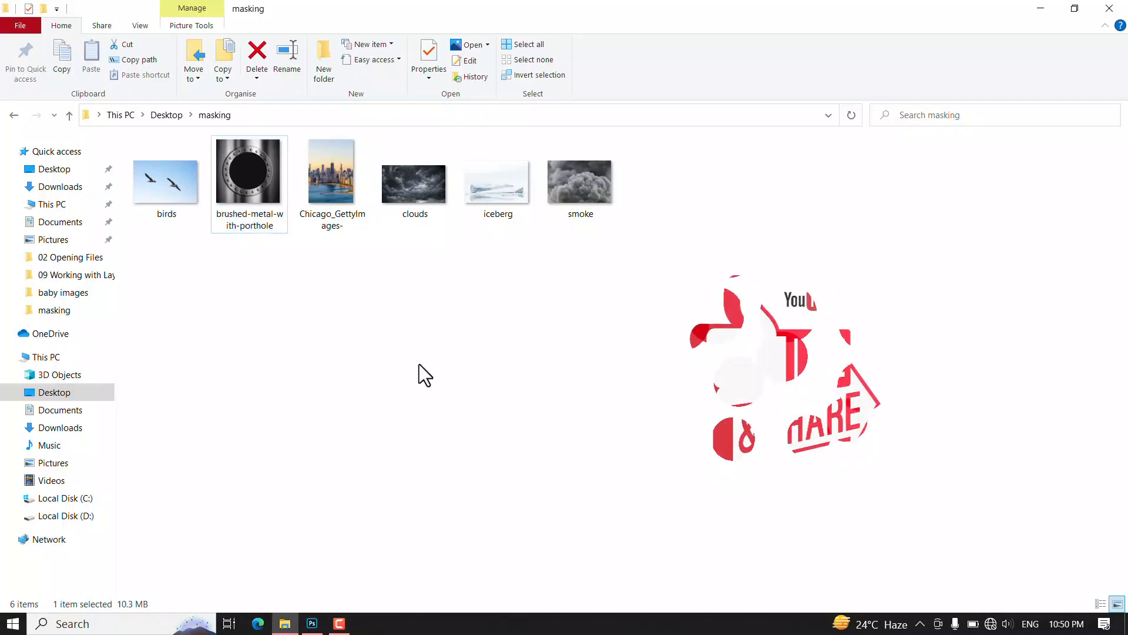
double_click(573, 219)
drag(577, 223, 390, 424)
drag(429, 355, 421, 435)
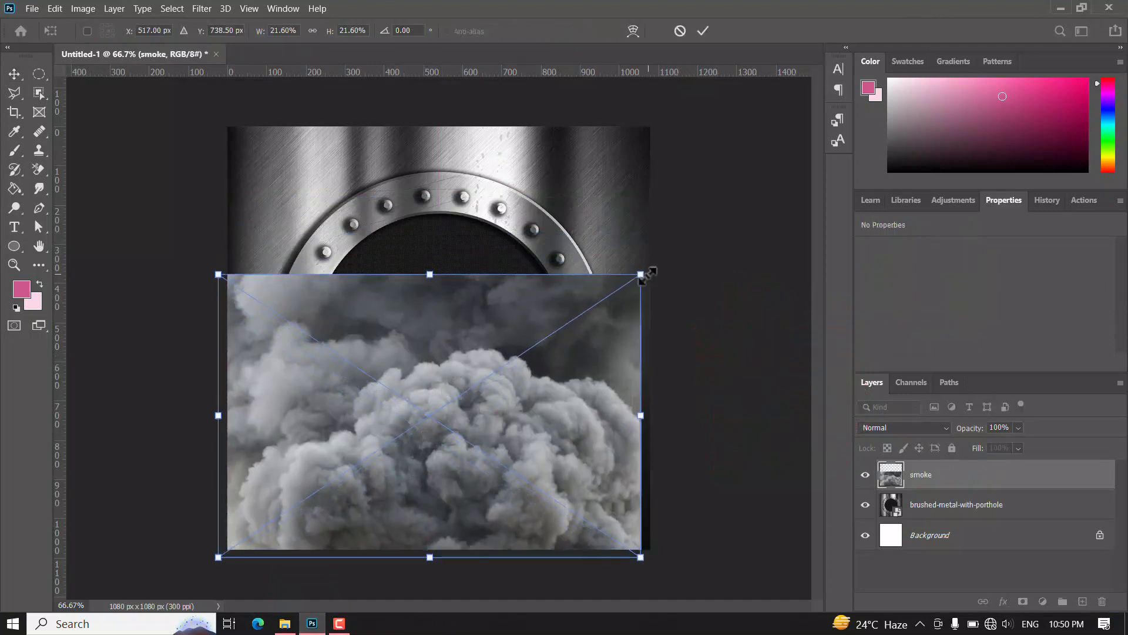
drag(641, 274, 728, 100)
drag(579, 332, 568, 279)
drag(770, 496, 865, 559)
drag(655, 443, 646, 442)
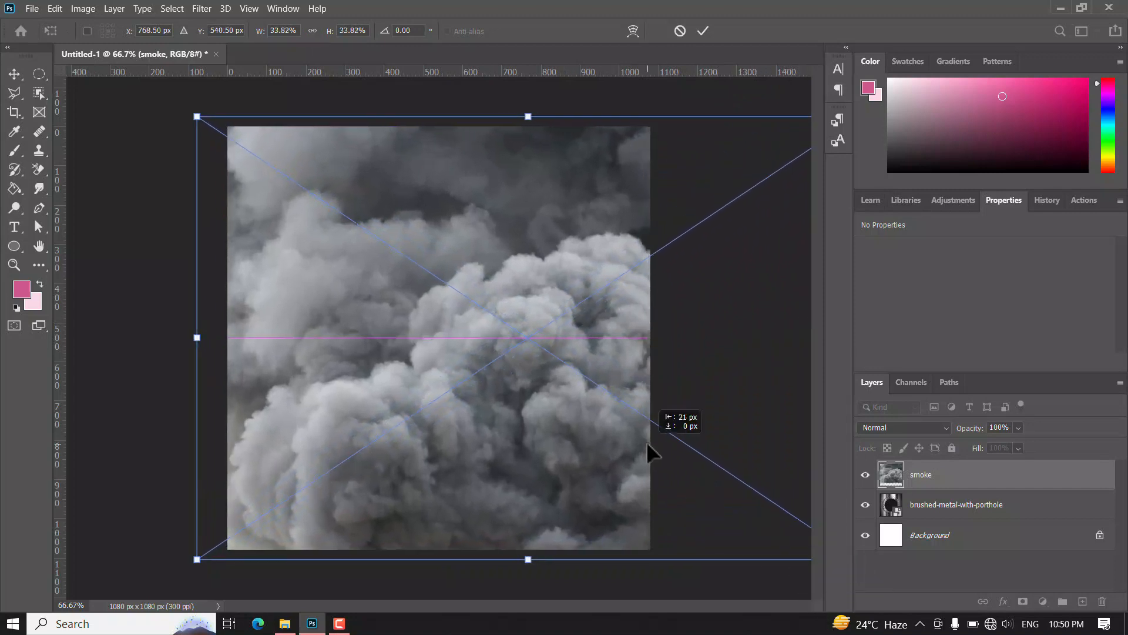
click(703, 30)
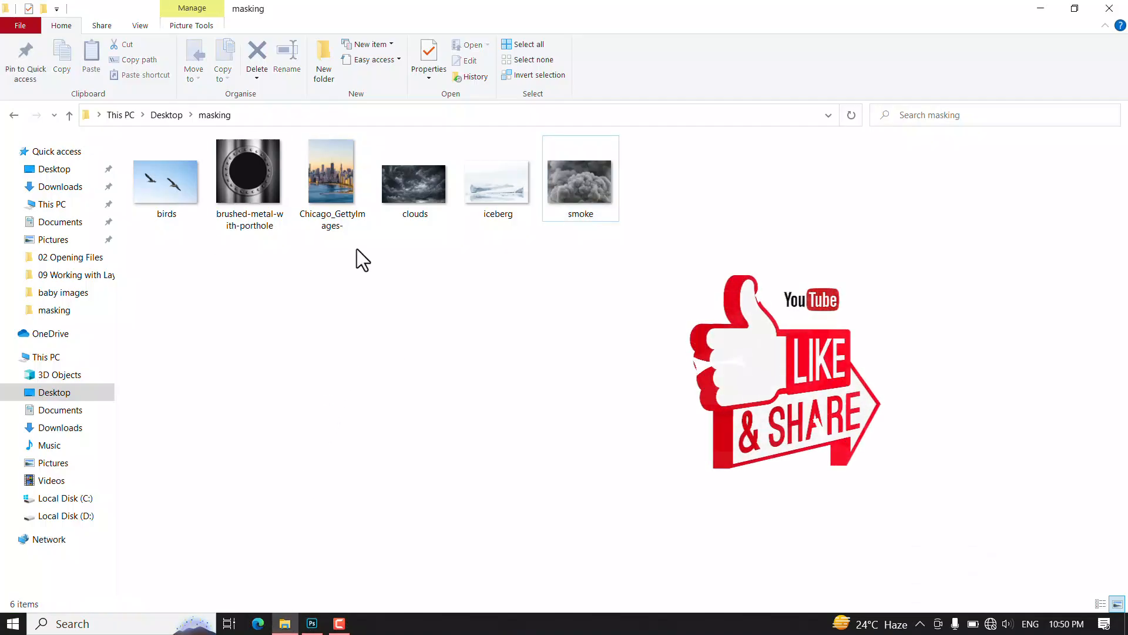
Place the iceberg image over the porthole and scale it to 18.62%
drag(499, 185, 414, 383)
drag(638, 193, 600, 227)
drag(440, 326, 441, 355)
drag(577, 229, 611, 202)
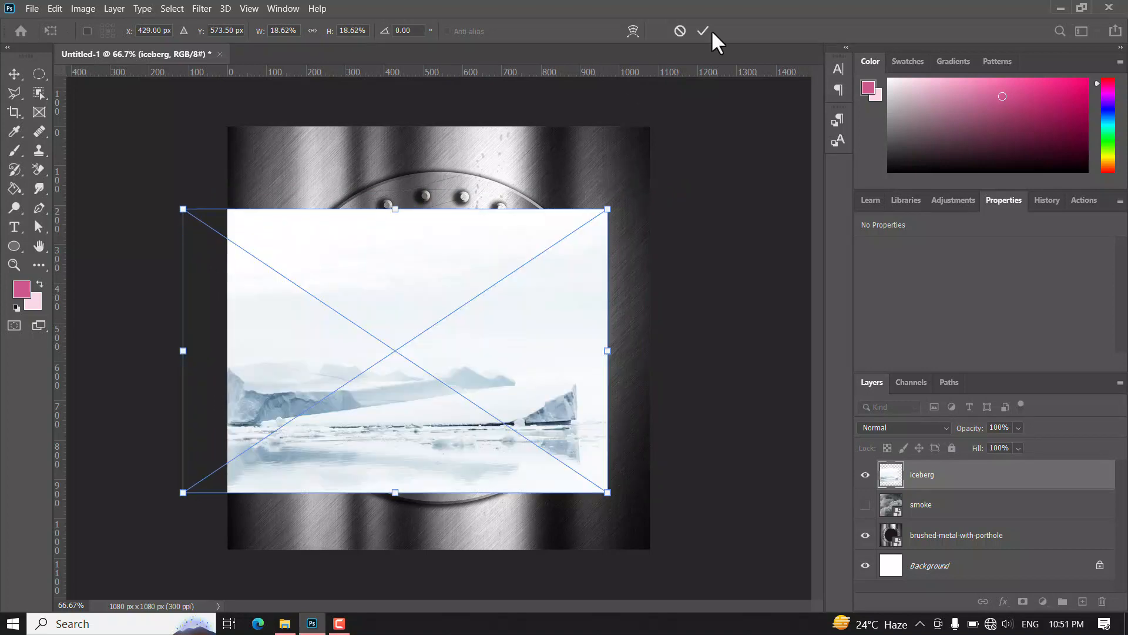
click(702, 31)
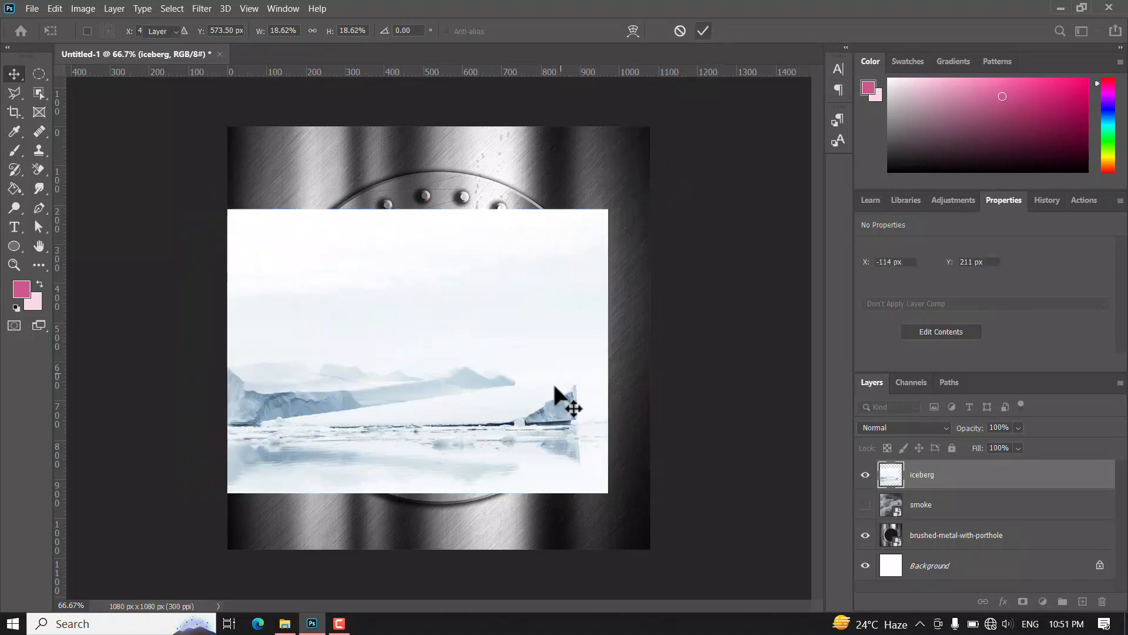
Place the clouds image from the masking folder over the porthole at its default size
click(284, 624)
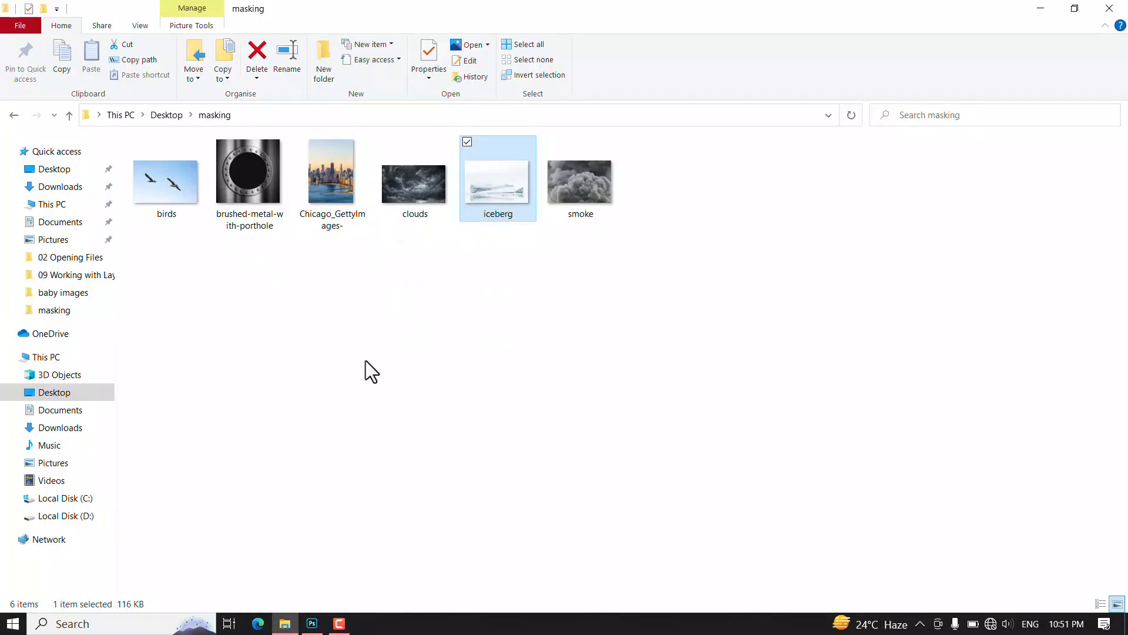
click(414, 194)
drag(325, 504, 430, 329)
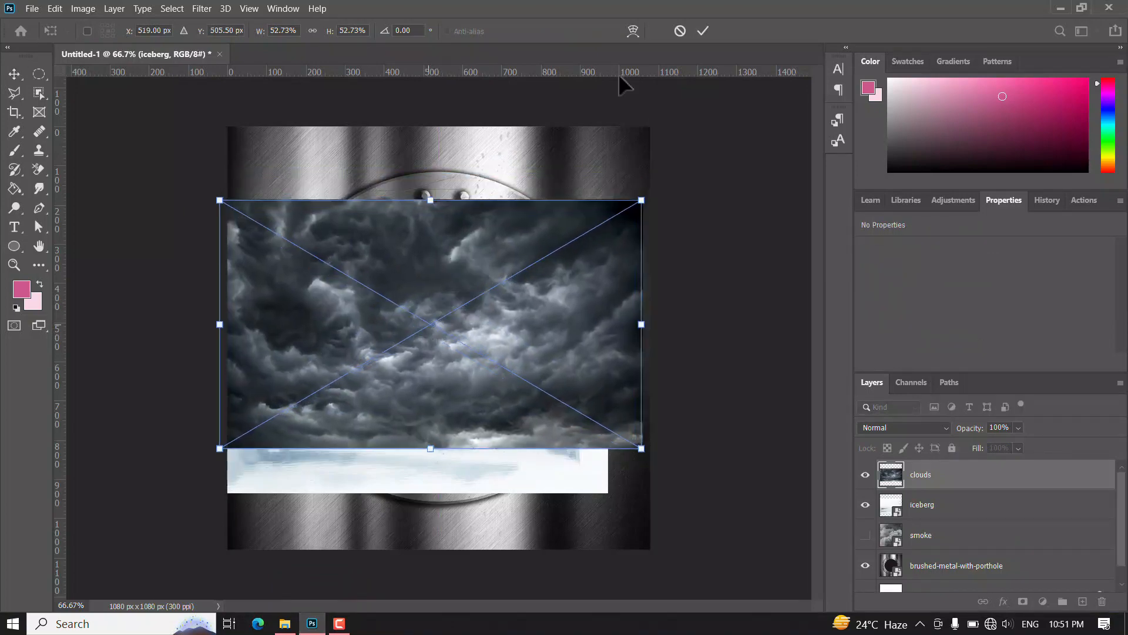
click(702, 31)
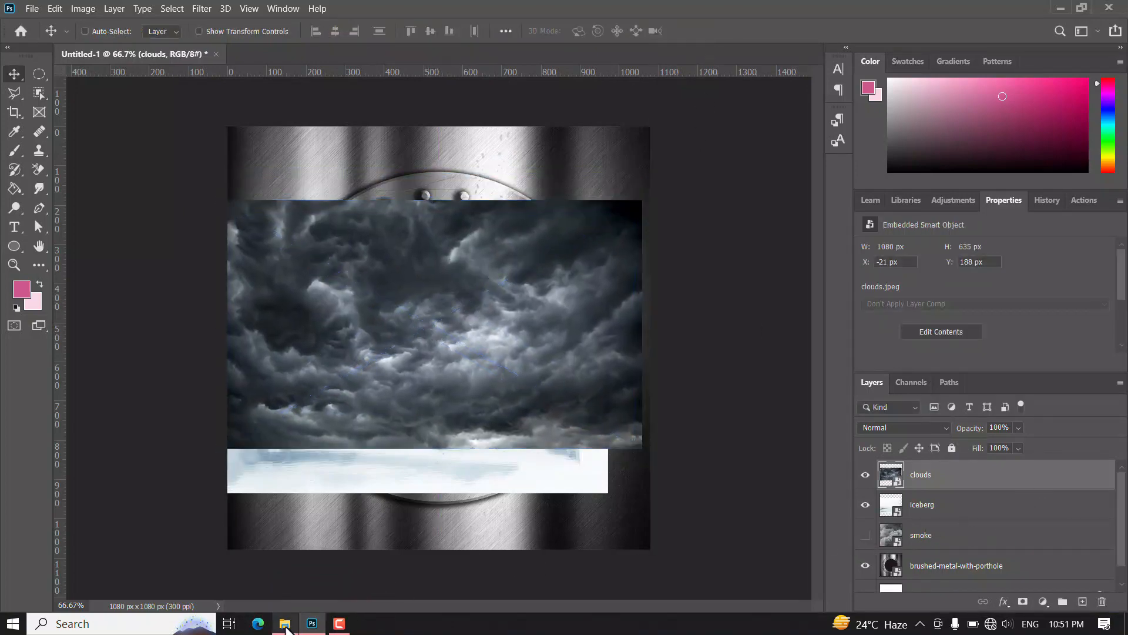
Place the Chicago_GettyImages- picture from the masking folder onto the canvas
click(285, 624)
drag(332, 188, 424, 235)
click(704, 30)
Place the birds image from the masking folder and move it up to the canvas's upper edge
mouse_move(284, 623)
click(288, 564)
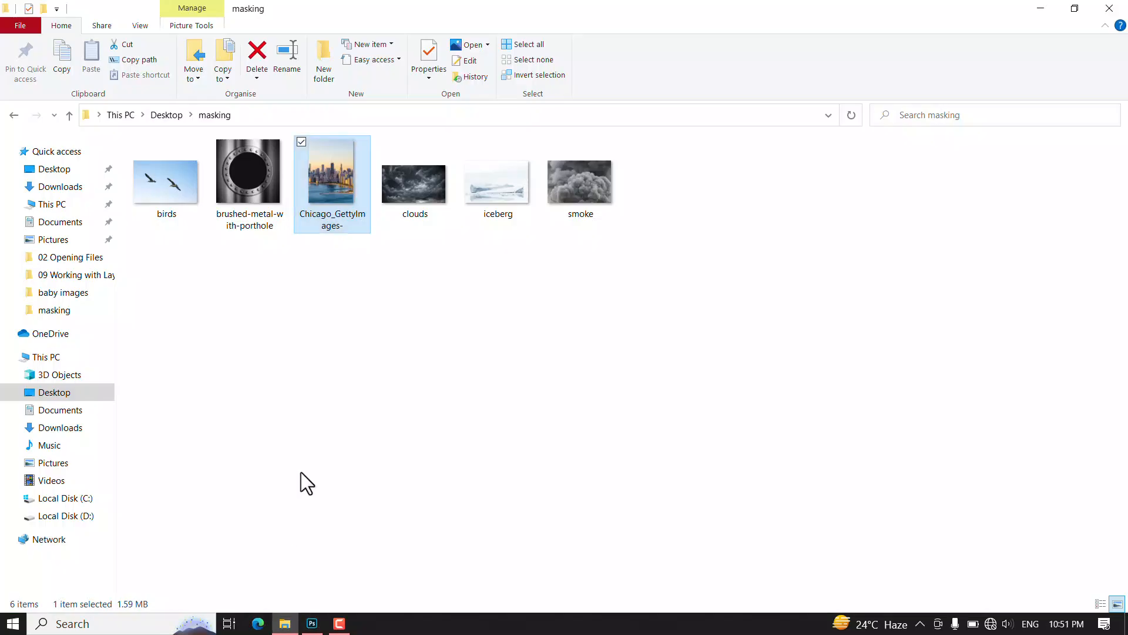
drag(181, 214, 452, 273)
drag(454, 315, 435, 205)
click(703, 31)
Hide the birds, Chicago, clouds and iceberg layers and select the brushed-metal-with-porthole layer
scroll(1006, 496, down, 1)
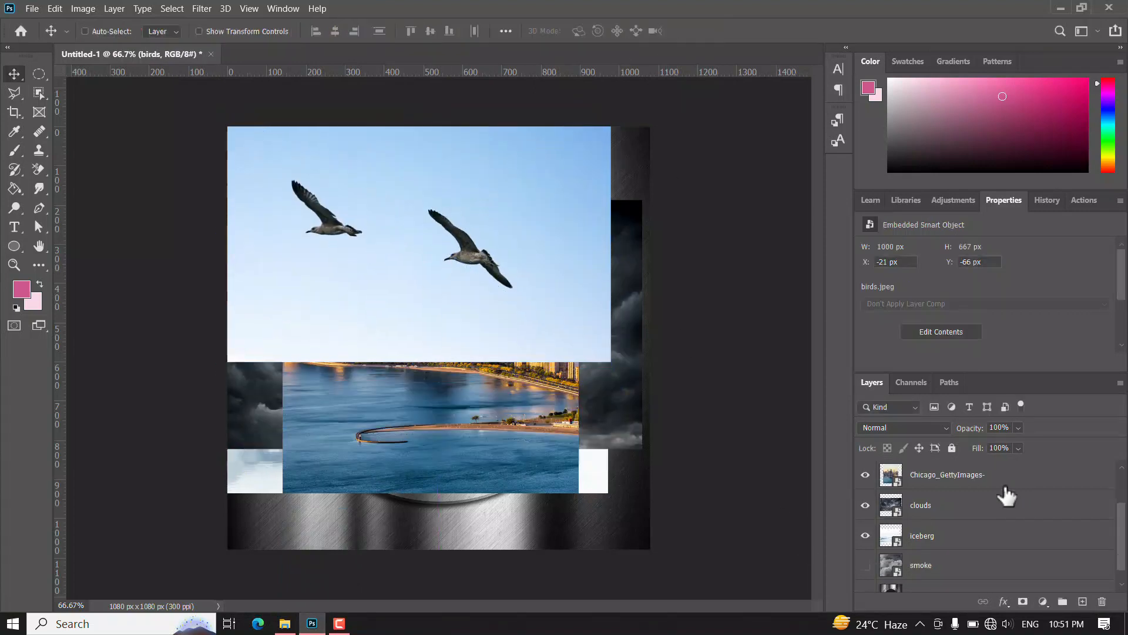
scroll(993, 500, up, 1)
mouse_move(872, 482)
mouse_down()
mouse_move(866, 543)
mouse_move(905, 582)
mouse_move(962, 552)
mouse_up()
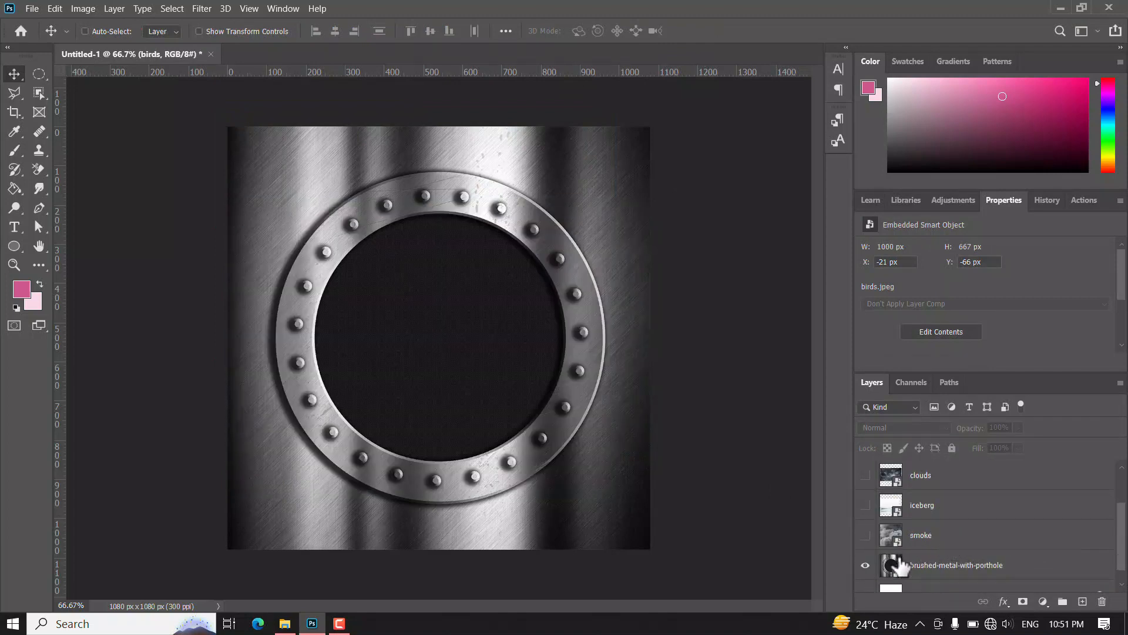
click(976, 571)
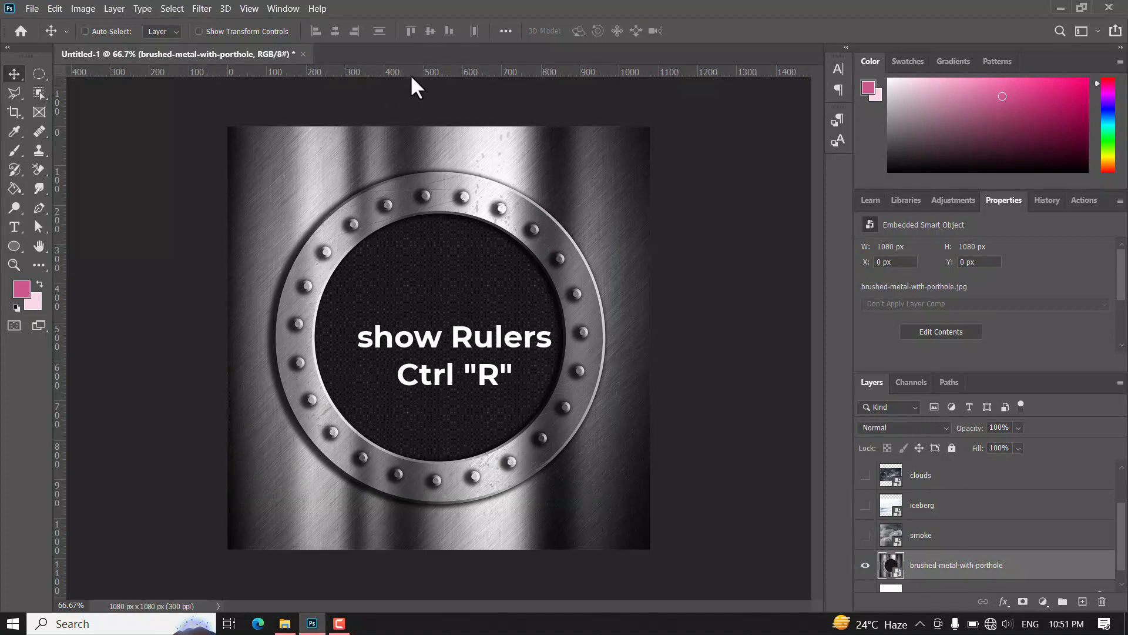
Add guides along the upper and left edges of the porthole opening and select the opening with an elliptical marquee
click(250, 8)
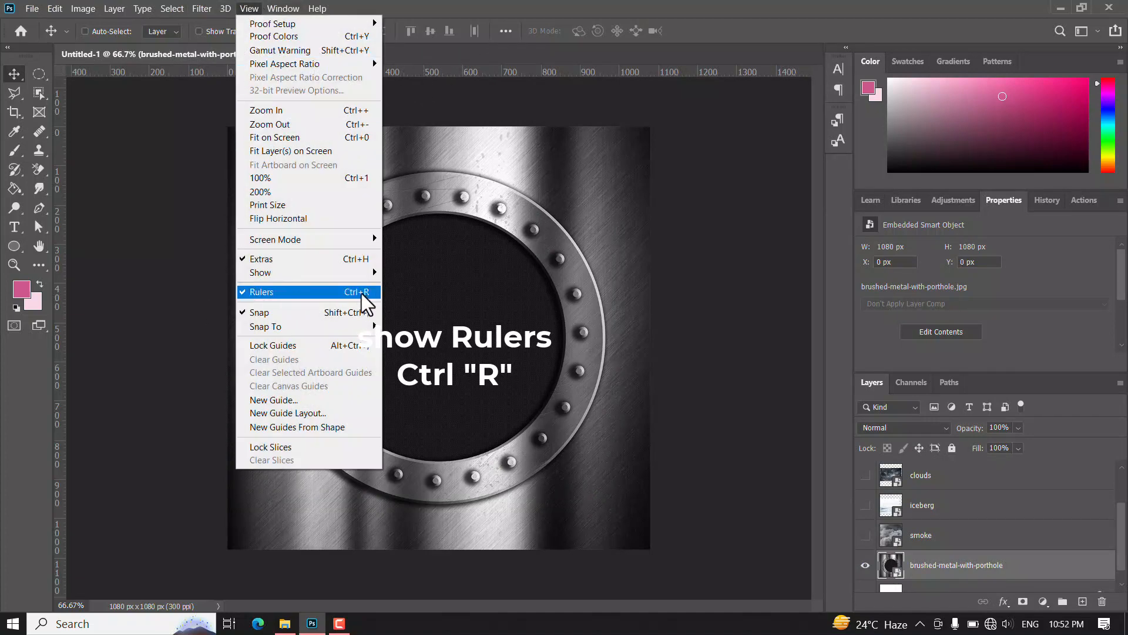
click(424, 180)
drag(400, 73, 391, 212)
drag(63, 298, 315, 301)
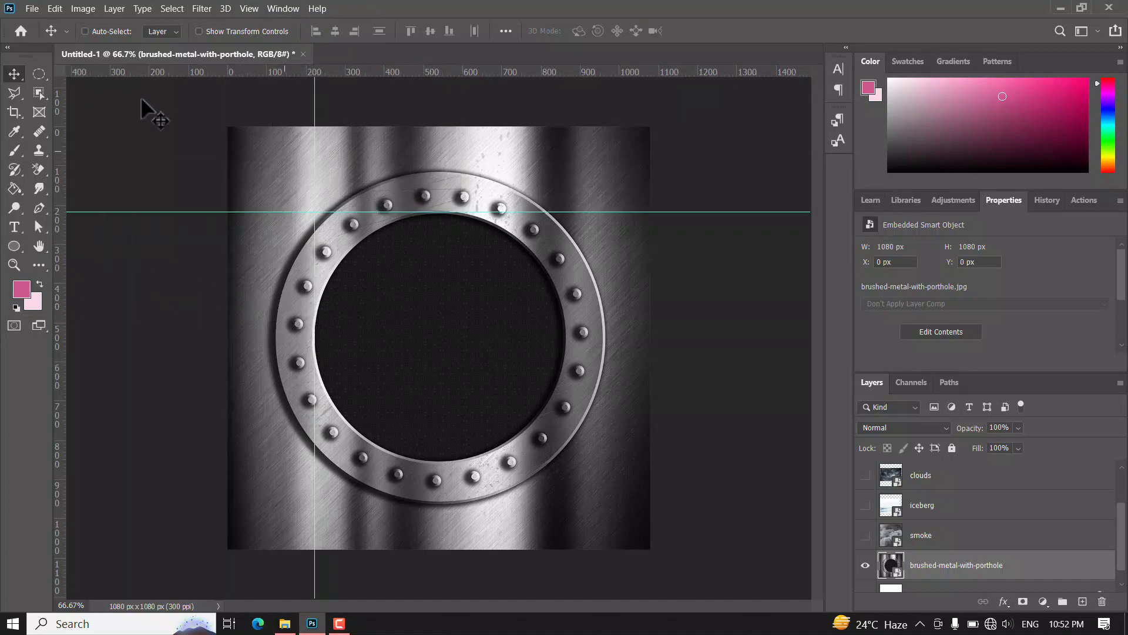
click(37, 75)
drag(315, 211, 566, 465)
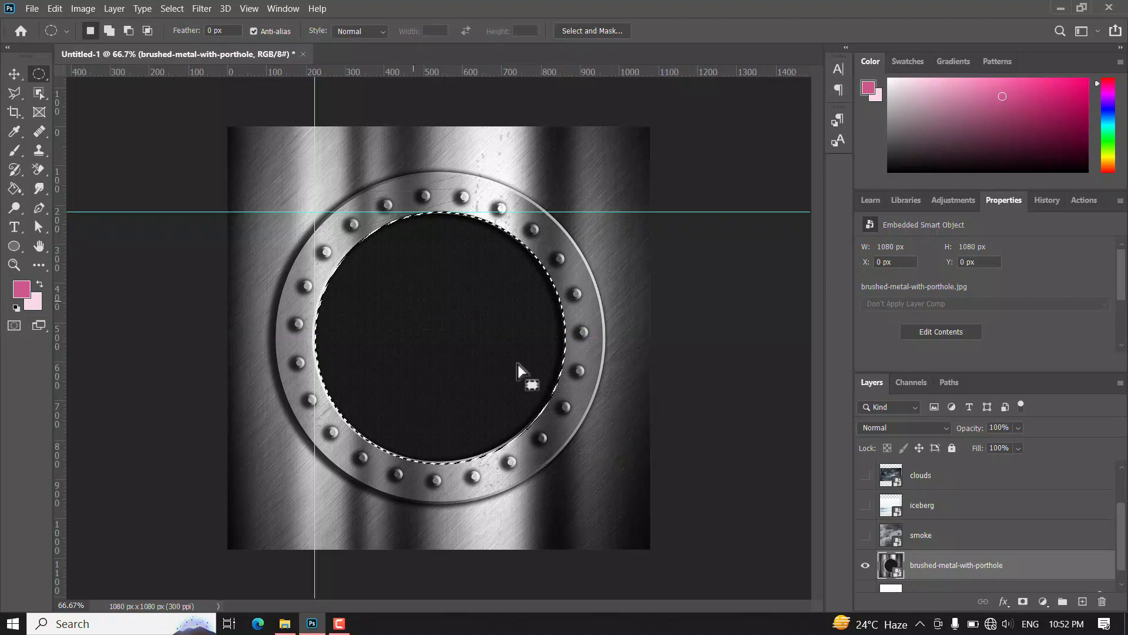
Show the iceberg layer and mask it to the circular selection with Reveal Selection
click(954, 509)
click(865, 505)
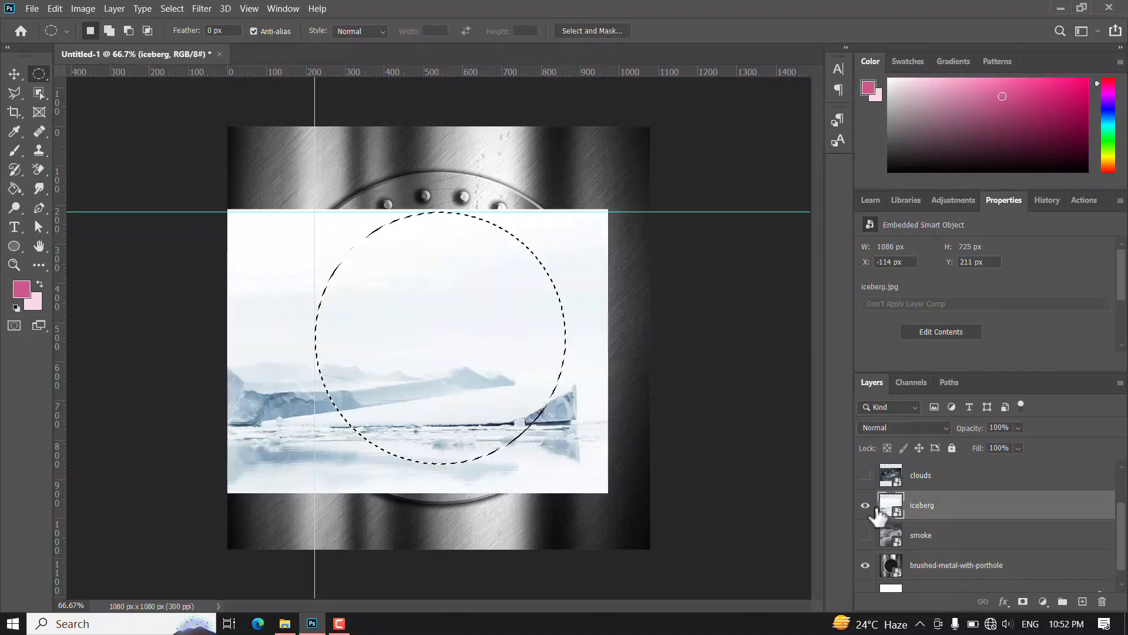
click(115, 8)
mouse_move(170, 227)
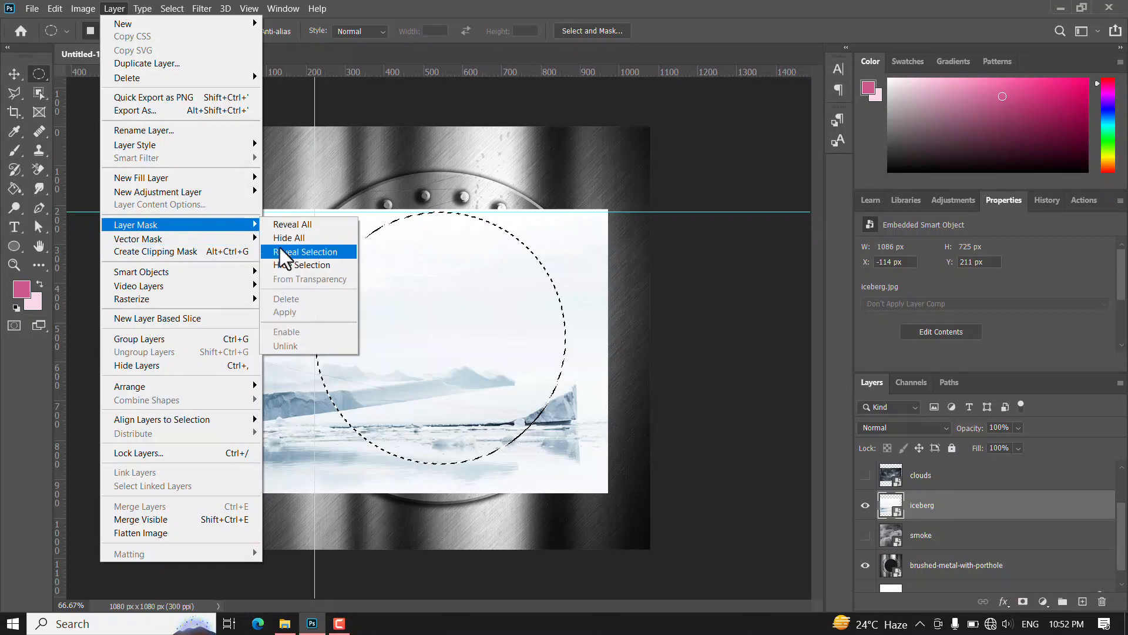
click(304, 252)
key(d)
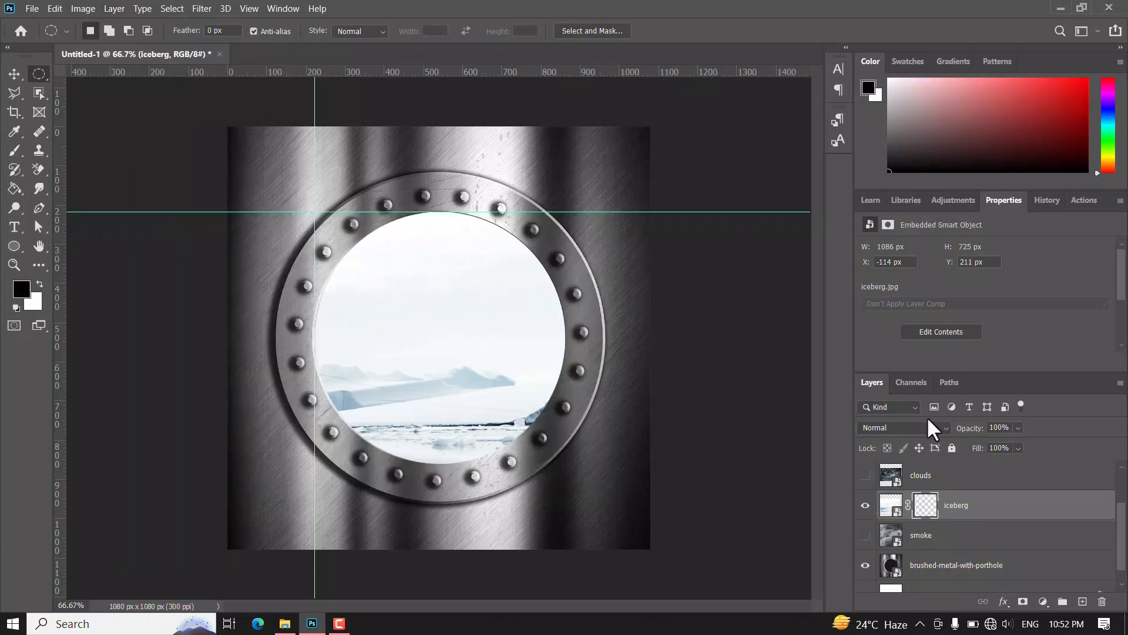
Set the iceberg layer mask's feather to 5.2 px
click(927, 506)
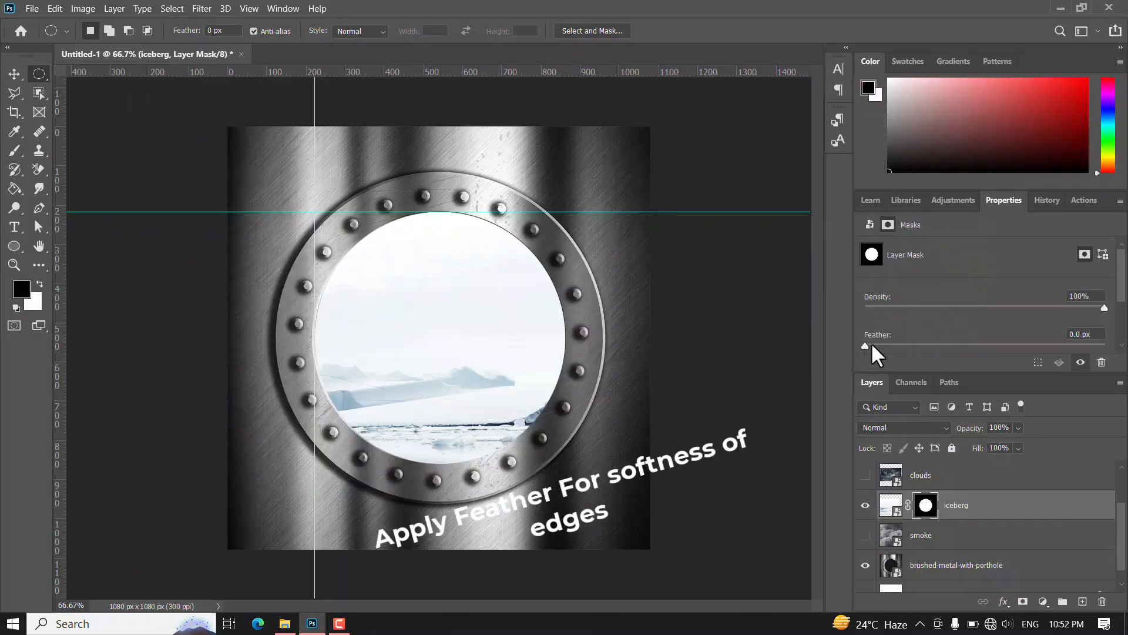
drag(892, 344, 916, 343)
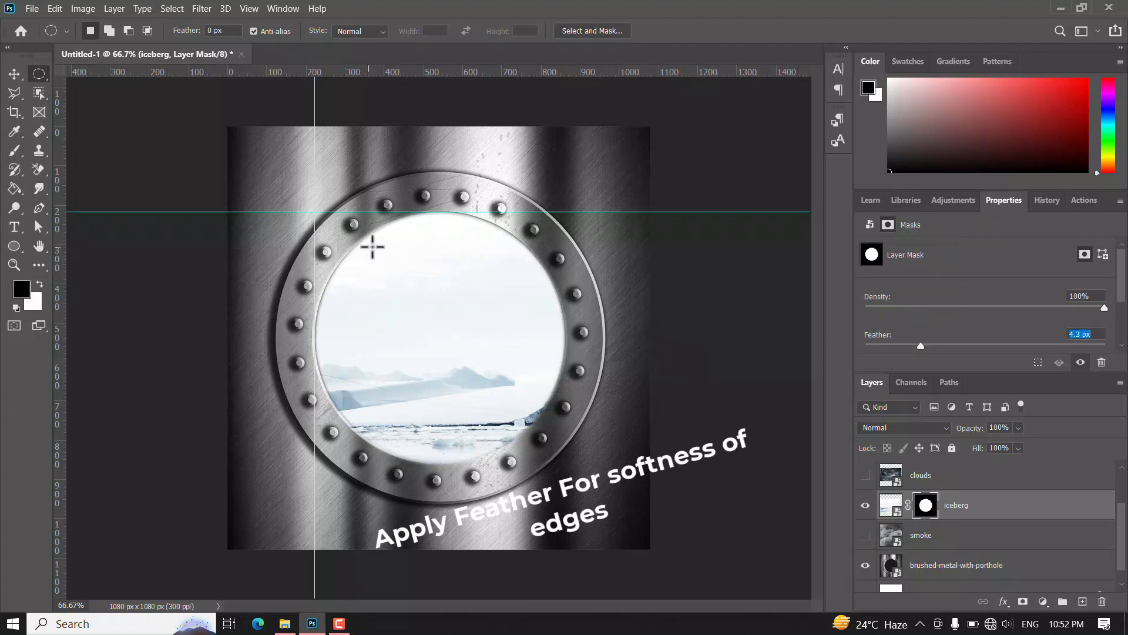
drag(923, 345, 930, 344)
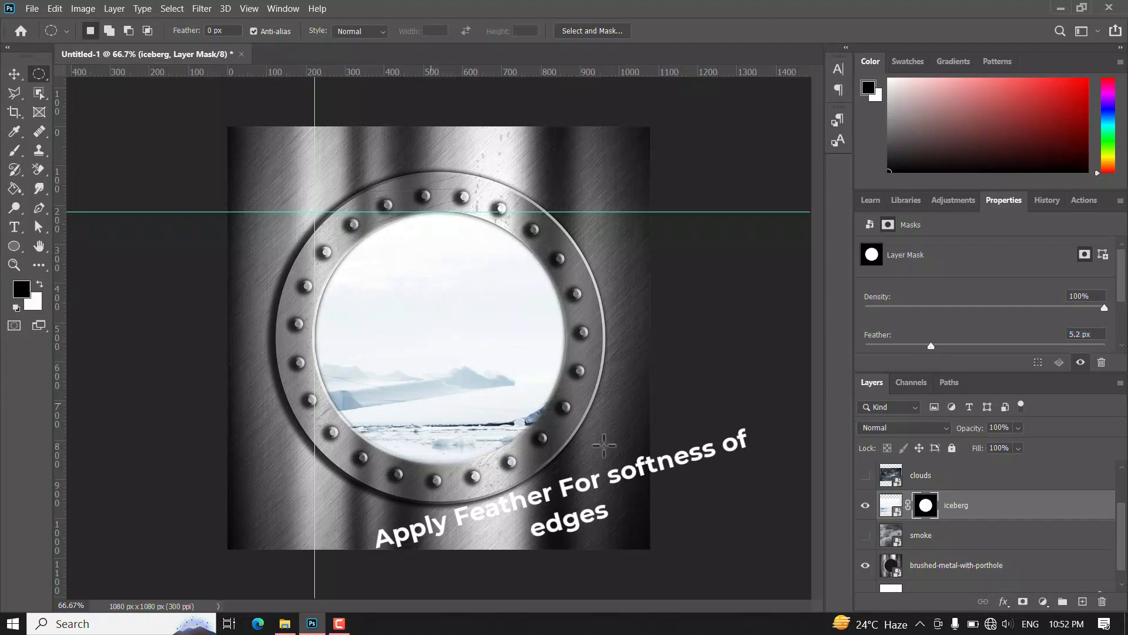
Show the clouds layer and clip it to the iceberg layer with a clipping mask
click(969, 480)
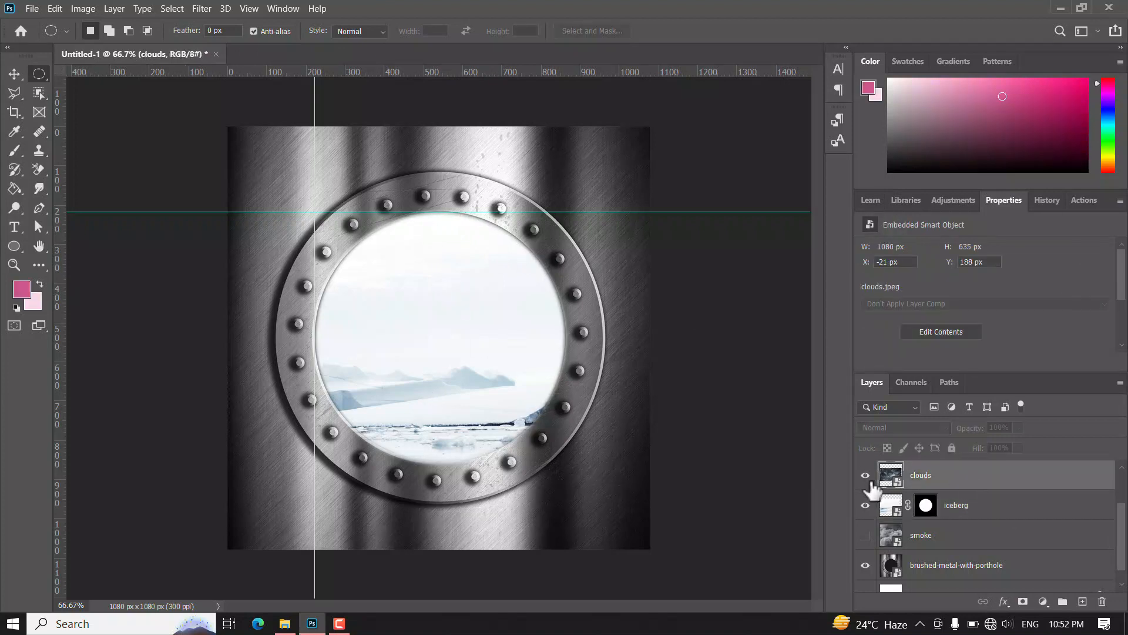
click(865, 476)
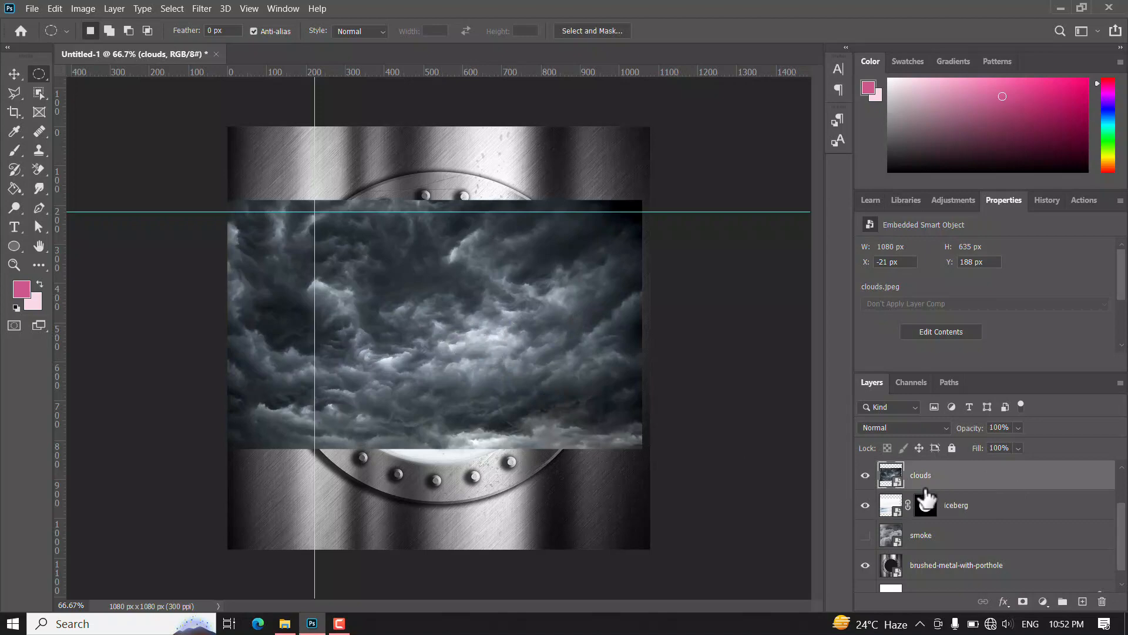
key(ctrl+0)
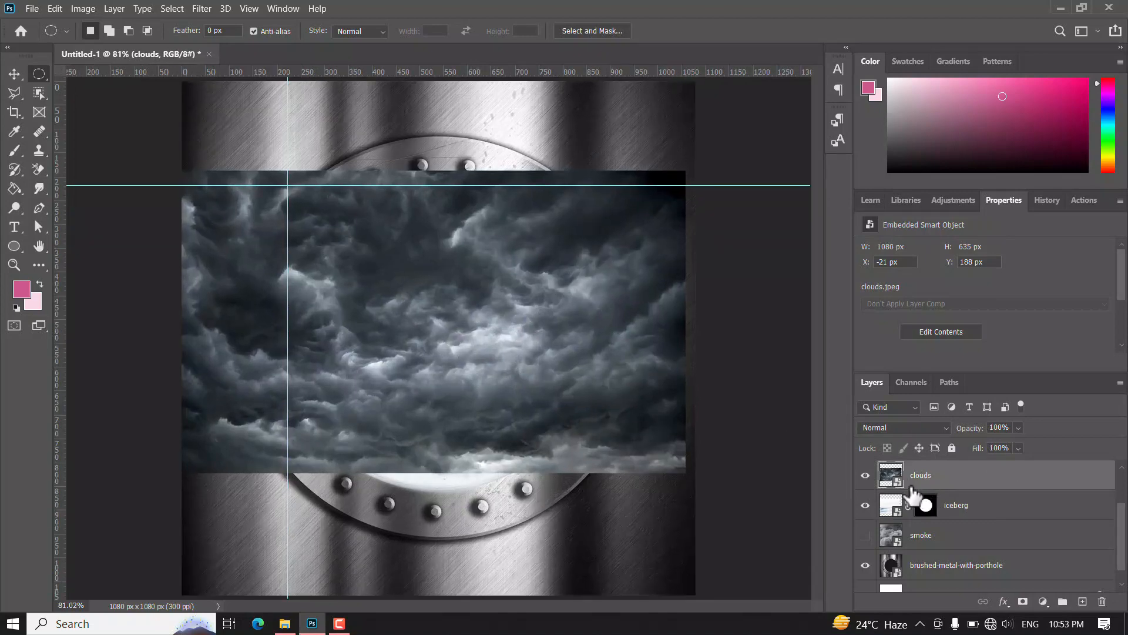
right_click(964, 488)
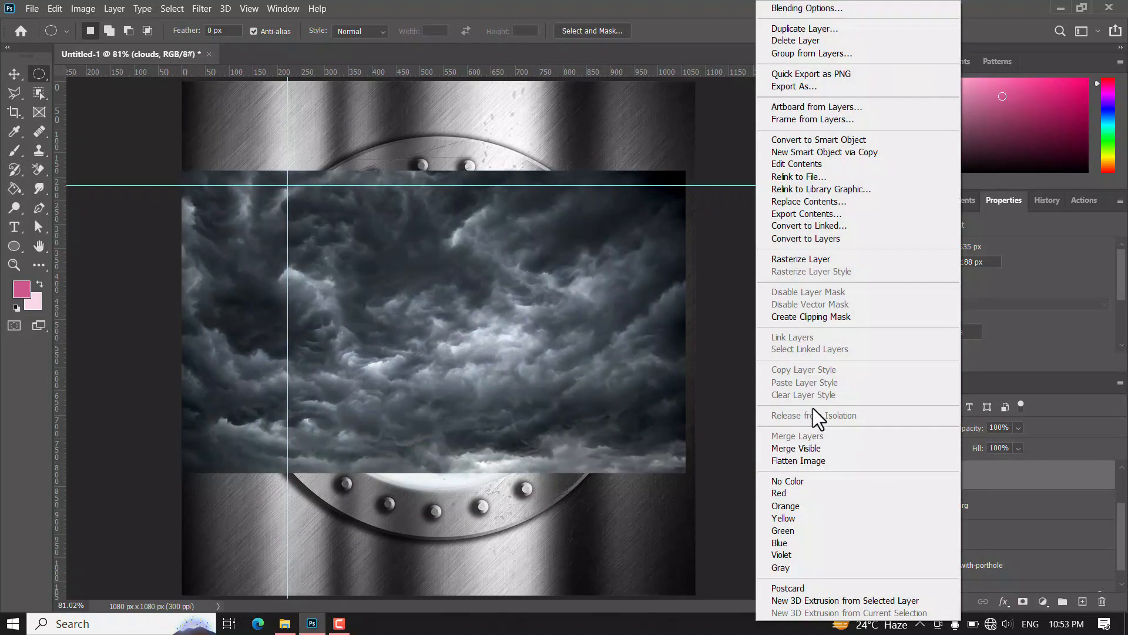
click(824, 316)
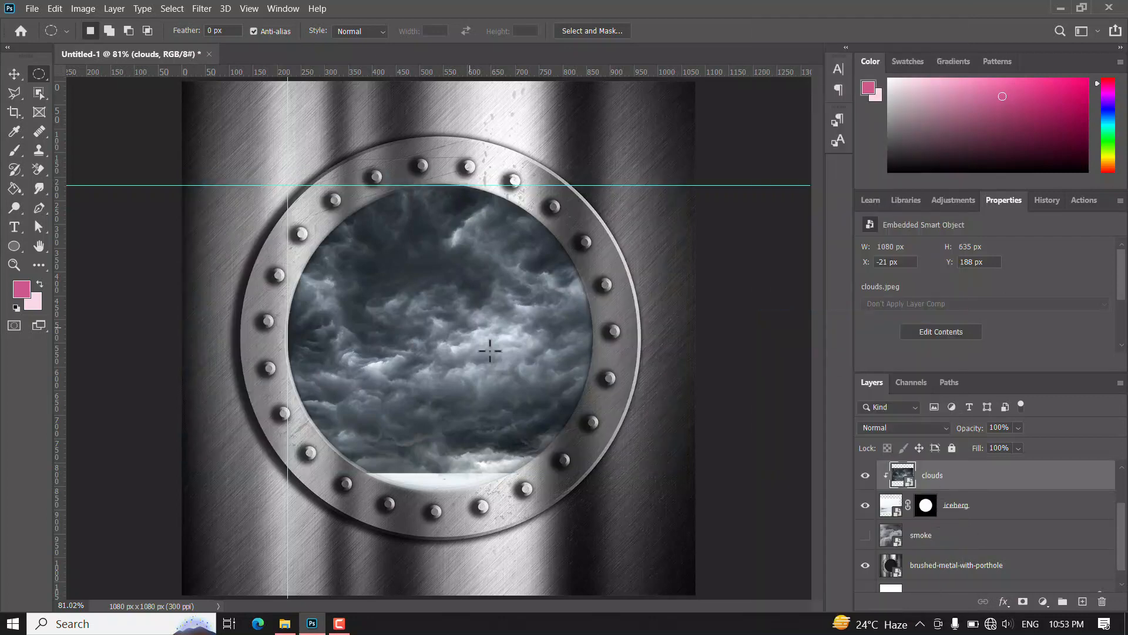
Add a layer mask to the clouds and paint out their lower part in black using a 124 px Soft Round brush at 100% opacity
click(1023, 602)
click(17, 150)
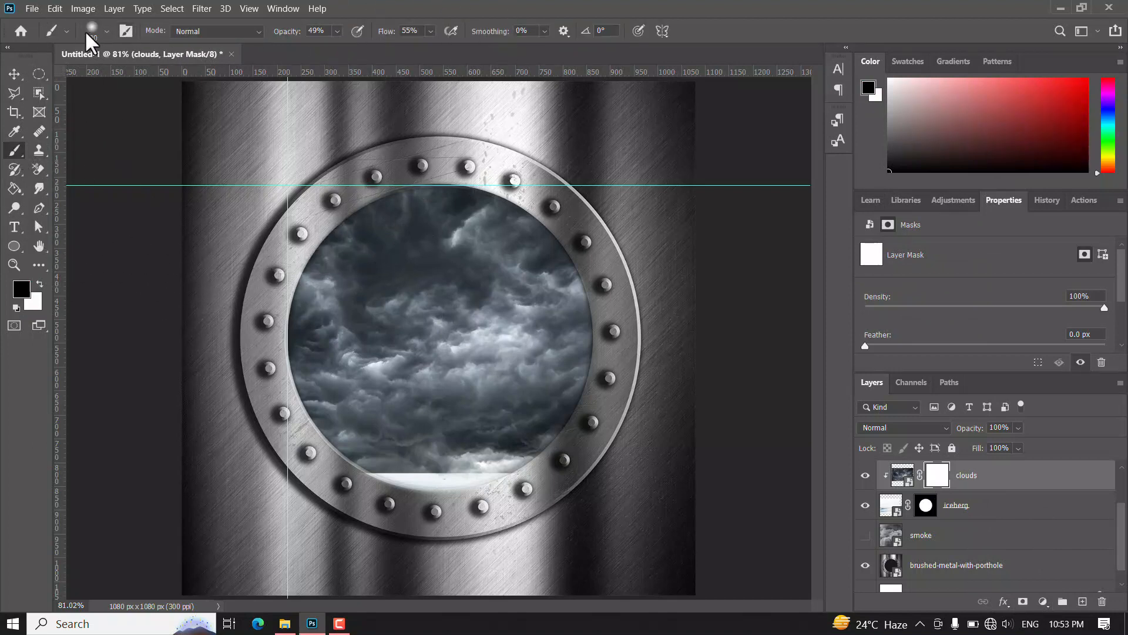
click(107, 32)
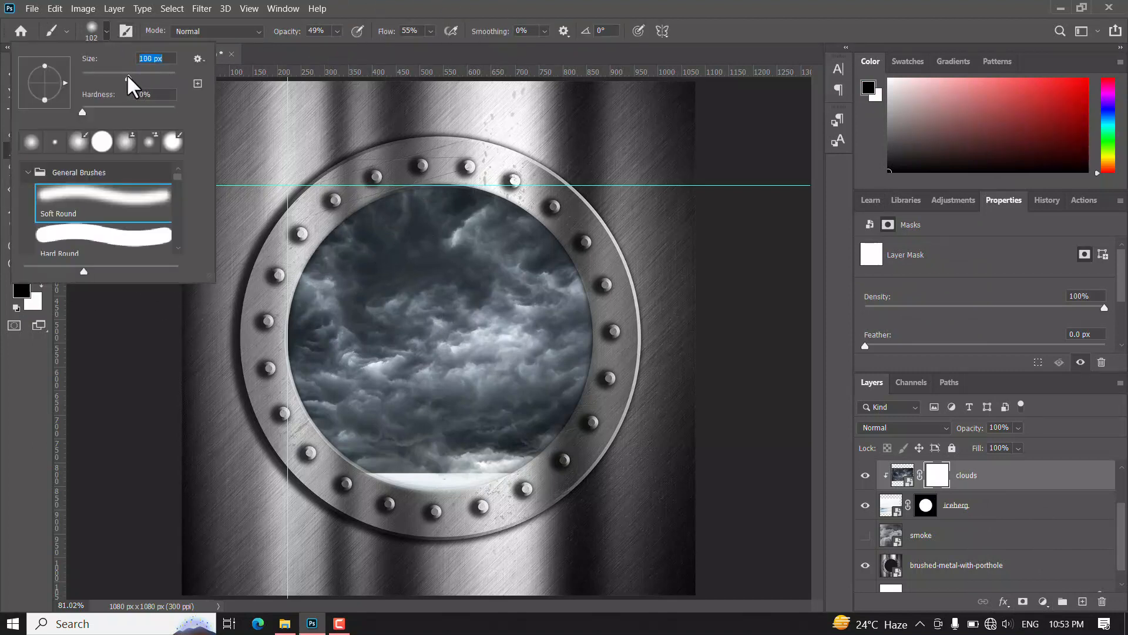
key(Return)
click(338, 31)
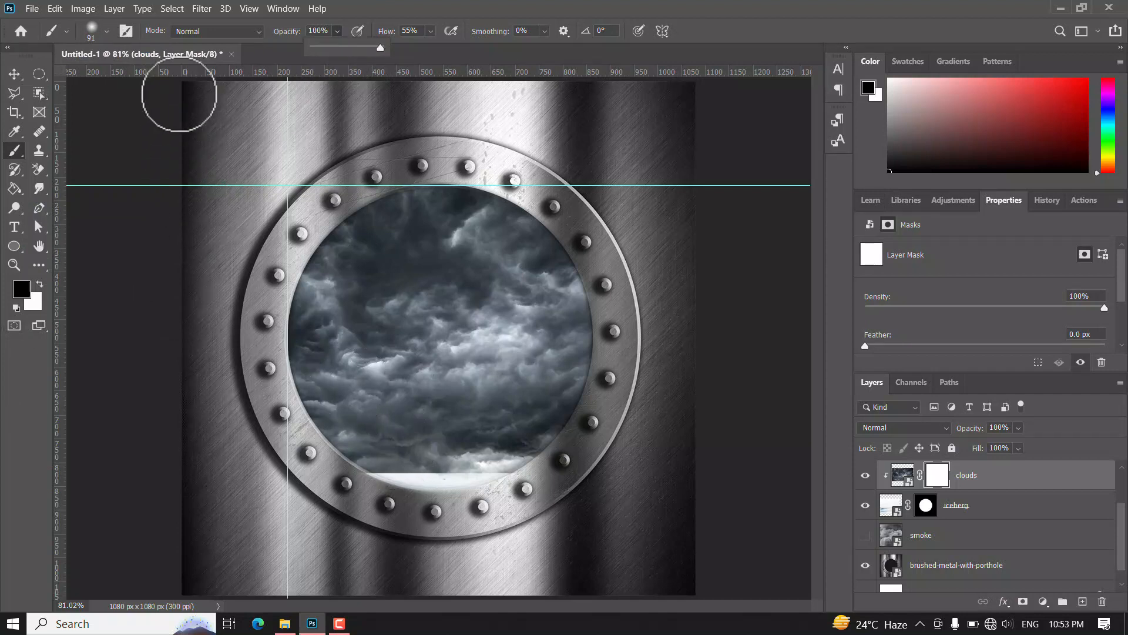
click(107, 31)
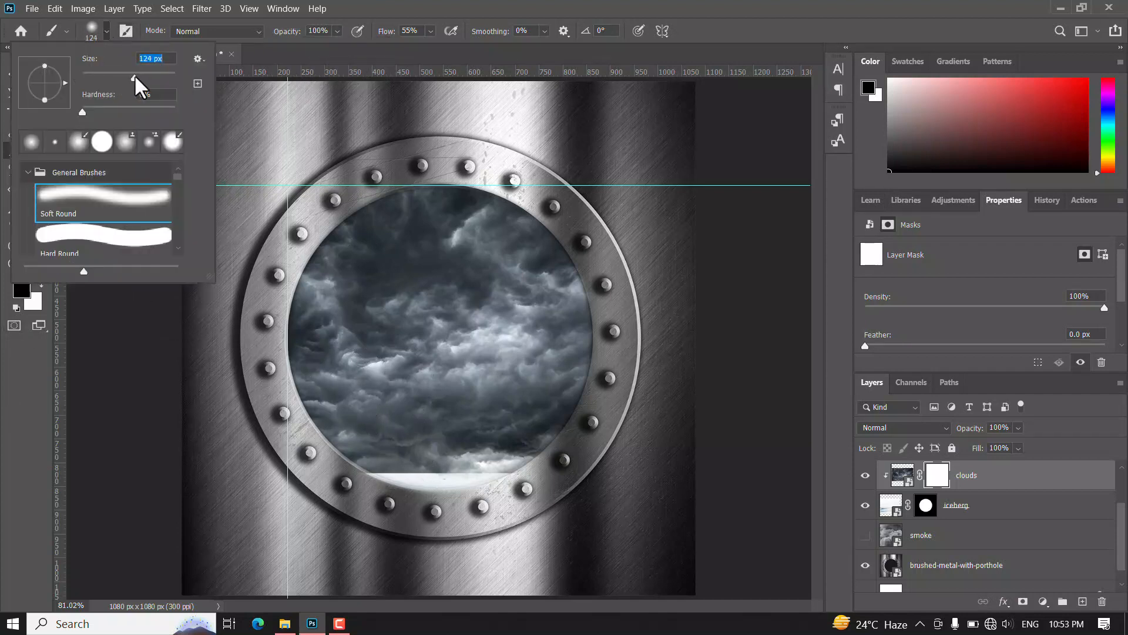
key(Return)
mouse_move(335, 398)
mouse_down()
mouse_move(464, 429)
mouse_move(378, 459)
mouse_move(535, 442)
mouse_move(509, 435)
mouse_move(562, 413)
mouse_move(319, 387)
mouse_move(279, 401)
mouse_move(309, 404)
mouse_move(309, 364)
mouse_move(457, 396)
mouse_move(601, 366)
mouse_move(479, 366)
mouse_move(297, 337)
mouse_move(430, 353)
mouse_move(575, 350)
mouse_move(593, 333)
mouse_move(305, 331)
mouse_move(485, 352)
mouse_move(602, 318)
mouse_move(463, 336)
mouse_move(323, 334)
mouse_move(578, 322)
mouse_move(305, 335)
mouse_move(277, 321)
mouse_move(529, 340)
mouse_up()
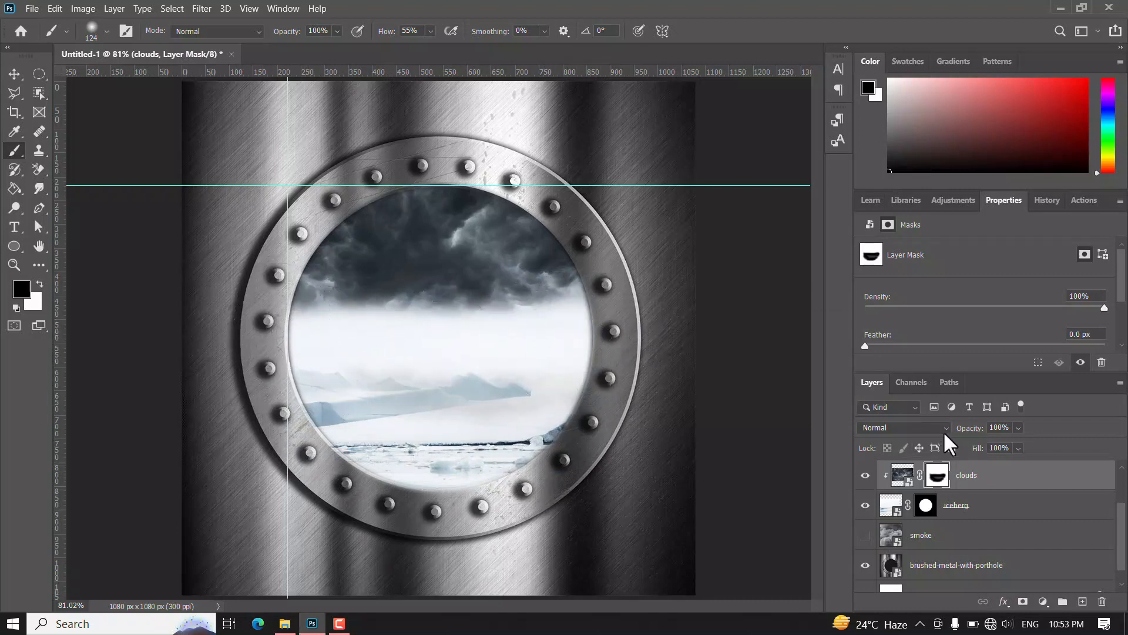
Set the clouds layer's blend mode to Pin Light
click(928, 428)
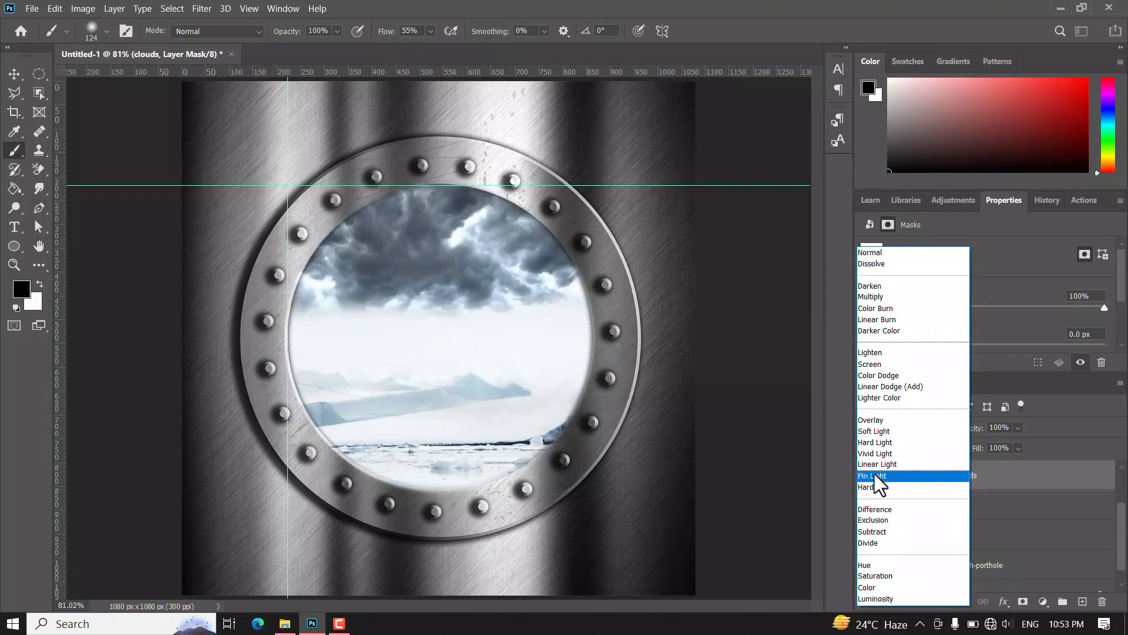
click(888, 478)
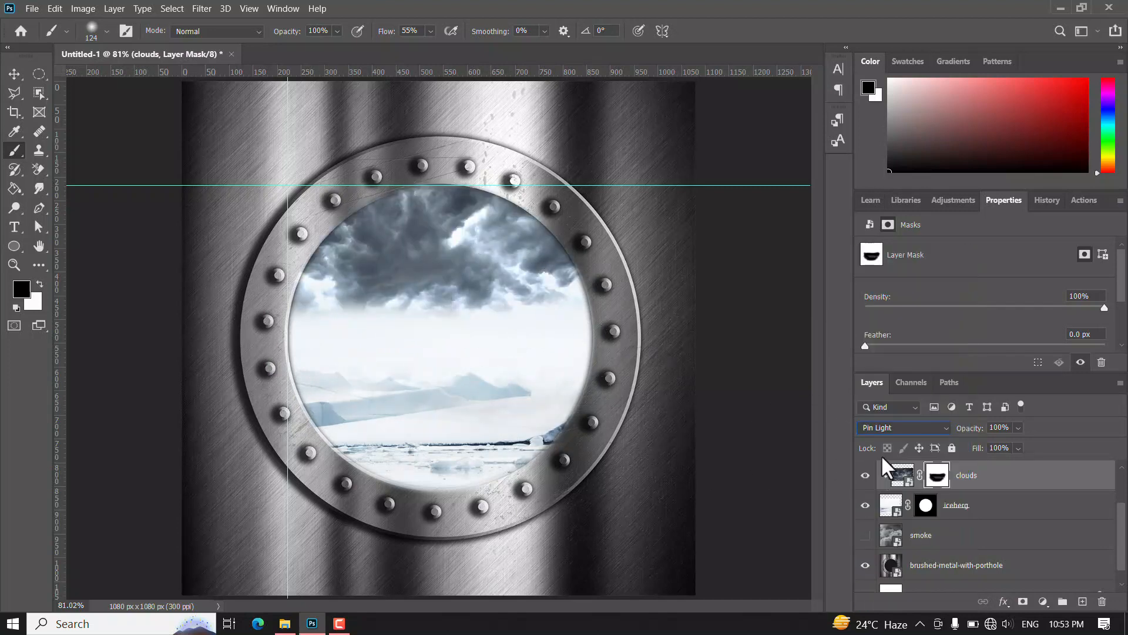
Move the iceberg layer slightly down to a Y position of 219 px
click(993, 514)
key(v)
drag(430, 399, 432, 399)
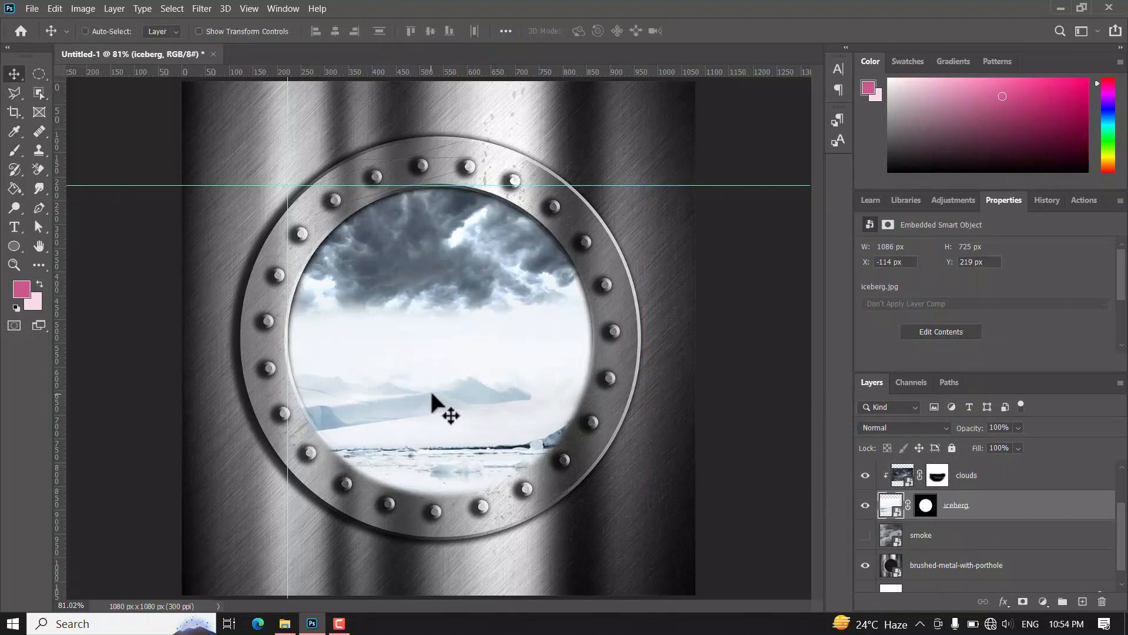
key(ctrl+t)
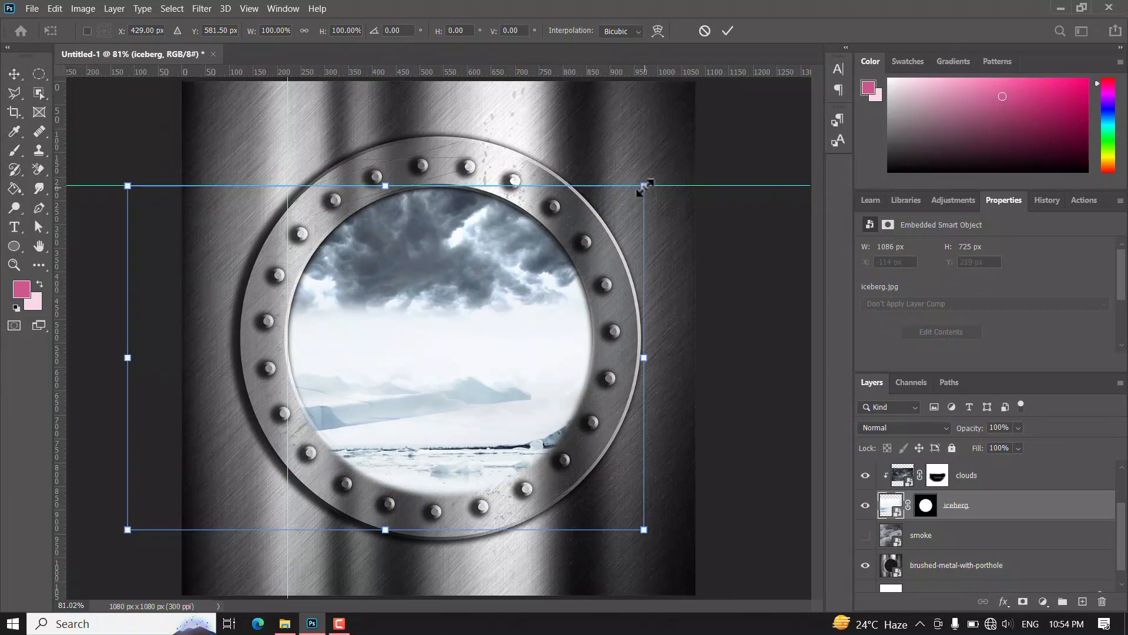
drag(645, 186, 660, 177)
mouse_move(525, 382)
mouse_down()
mouse_move(507, 394)
mouse_move(507, 370)
mouse_up()
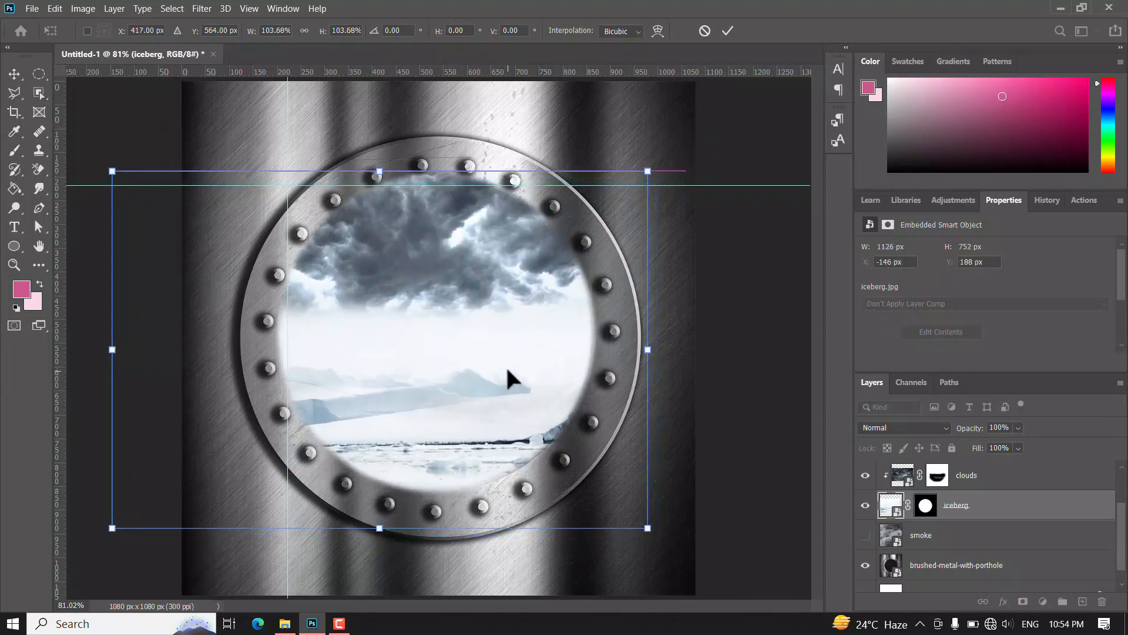
key(ctrl+z)
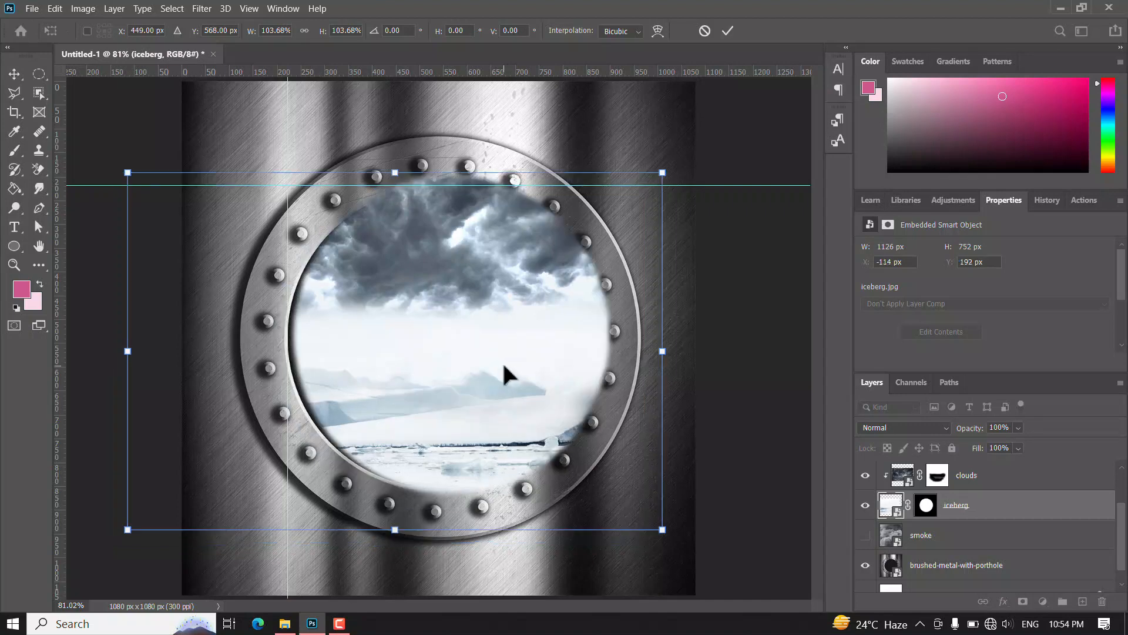
key(ctrl+z)
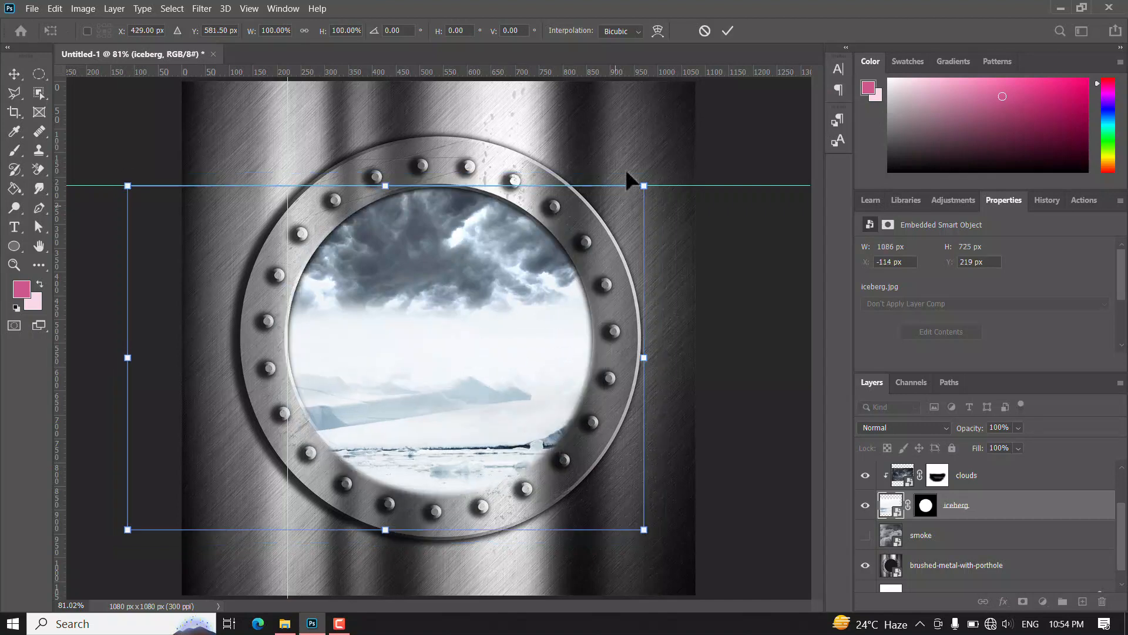
click(705, 30)
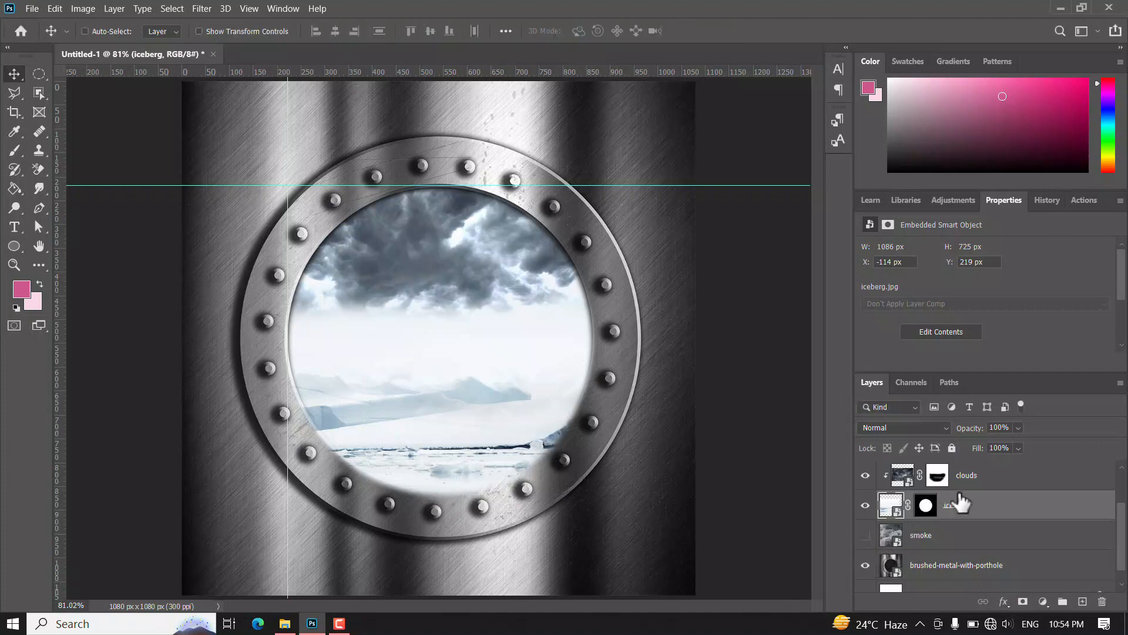
Show the Chicago layer, select its skyline buildings with the Object Selection tool, and isolate them with a layer mask
click(981, 481)
scroll(983, 485, up, 2)
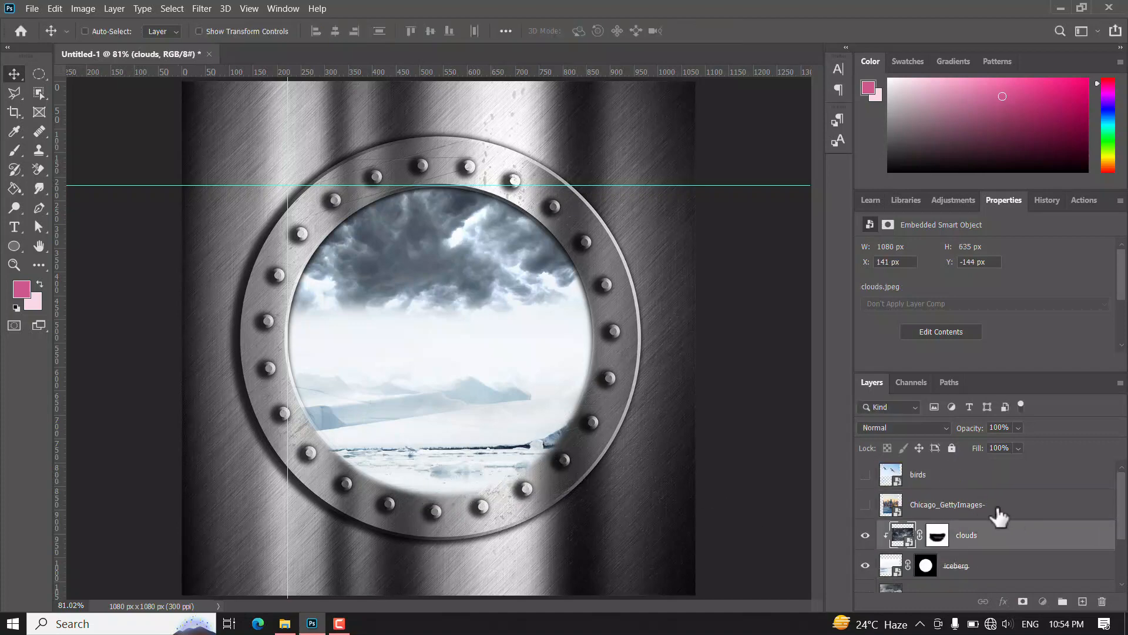
click(993, 512)
click(865, 506)
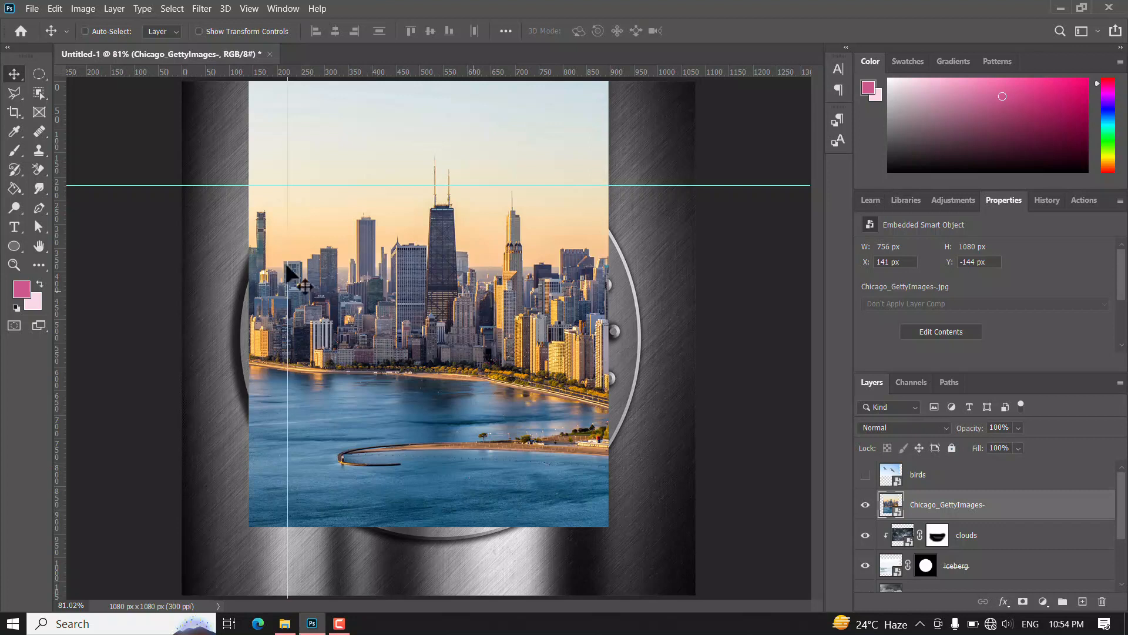
key(w)
drag(323, 198, 582, 394)
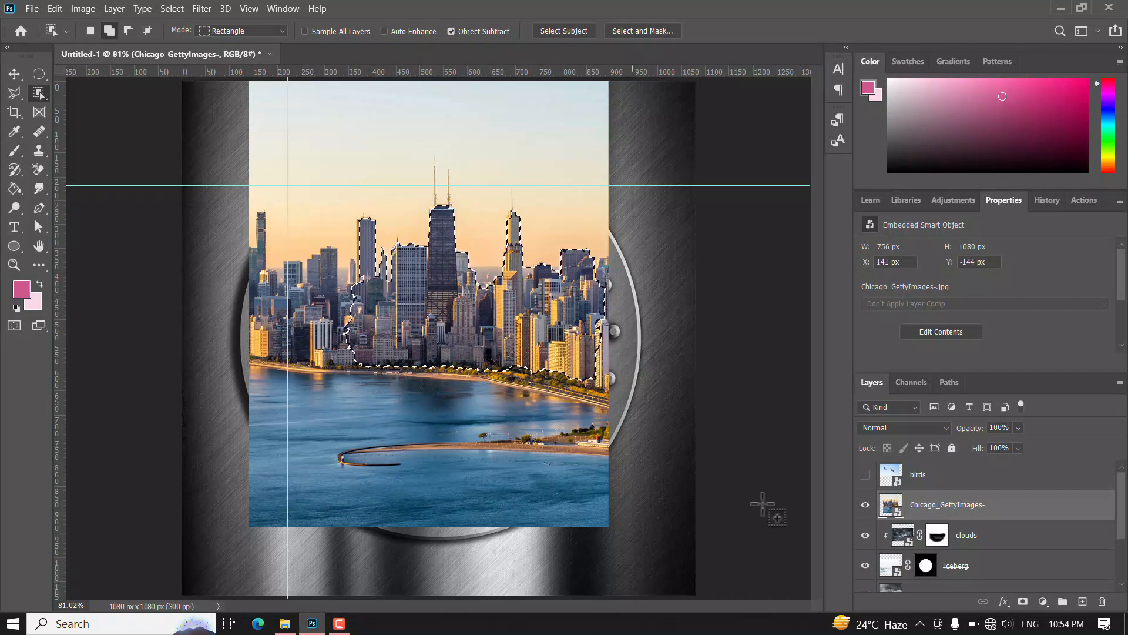
click(1023, 602)
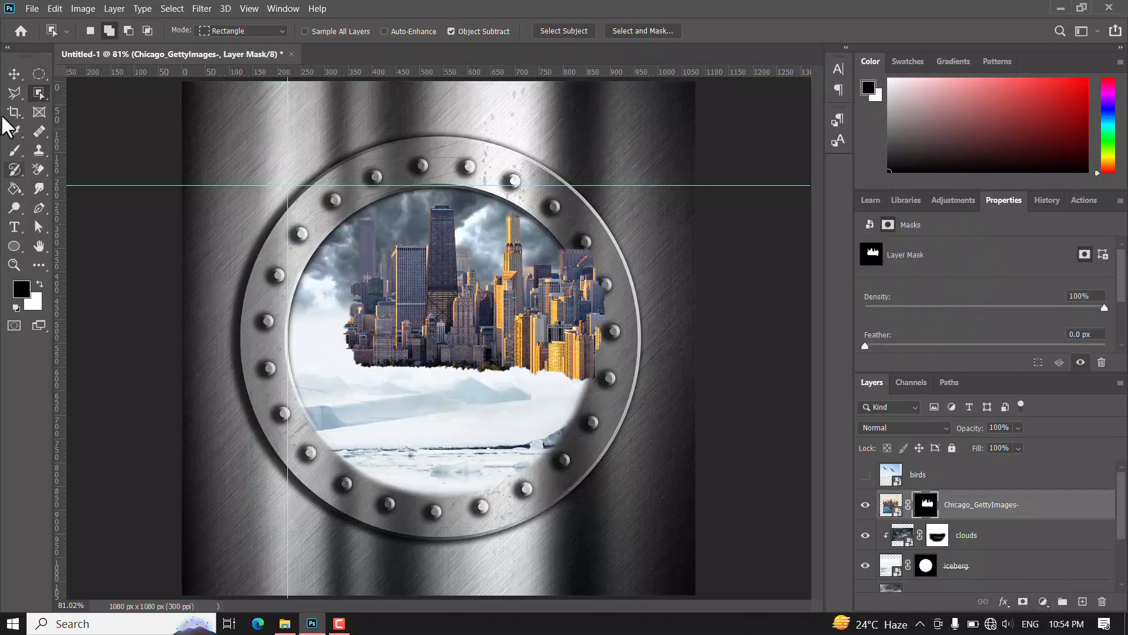
Scale down the masked Chicago skyline and place it on the right side of the porthole opening, above the distant icebergs
key(v)
drag(503, 299, 486, 304)
key(ctrl+t)
drag(586, 540, 466, 371)
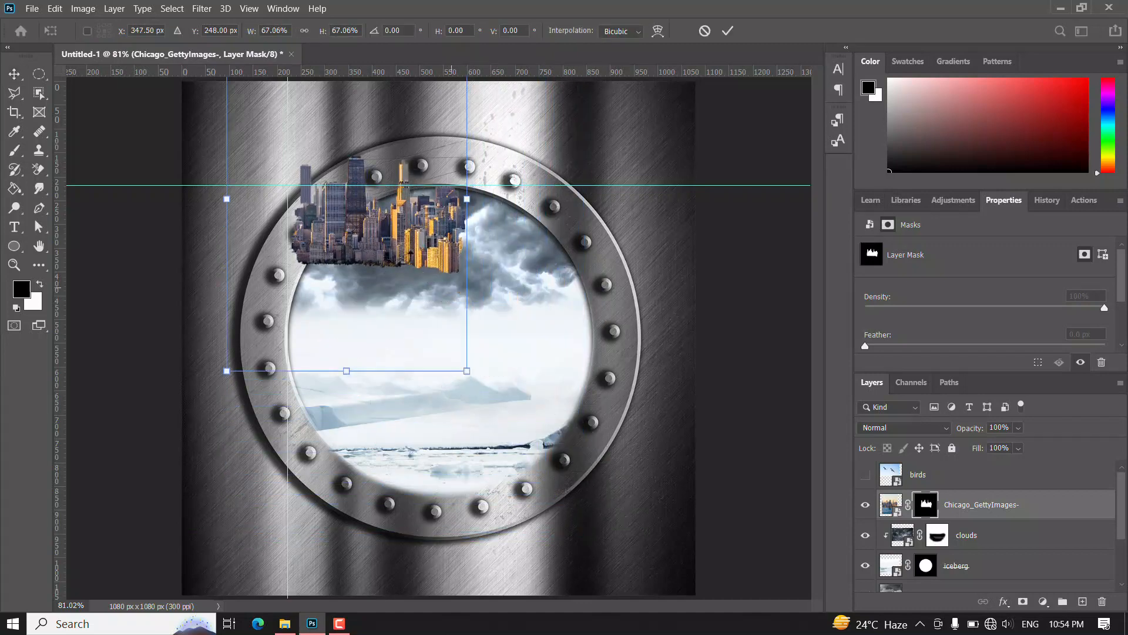
drag(399, 244, 514, 336)
drag(586, 466, 568, 442)
drag(531, 335, 532, 347)
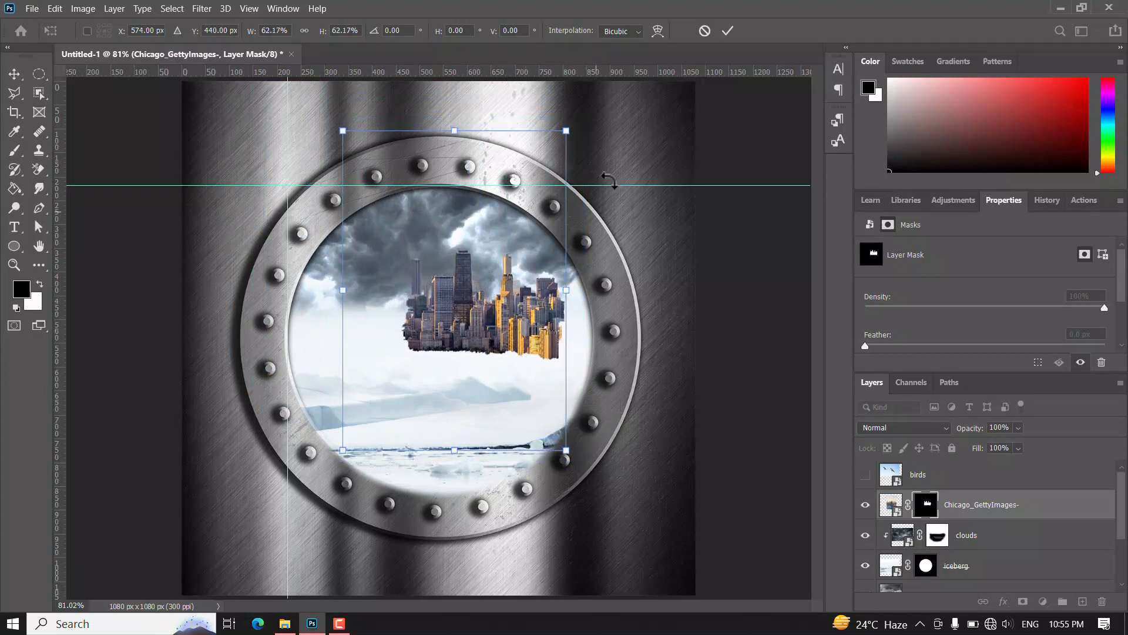
drag(566, 450, 588, 481)
drag(544, 385, 480, 369)
click(728, 32)
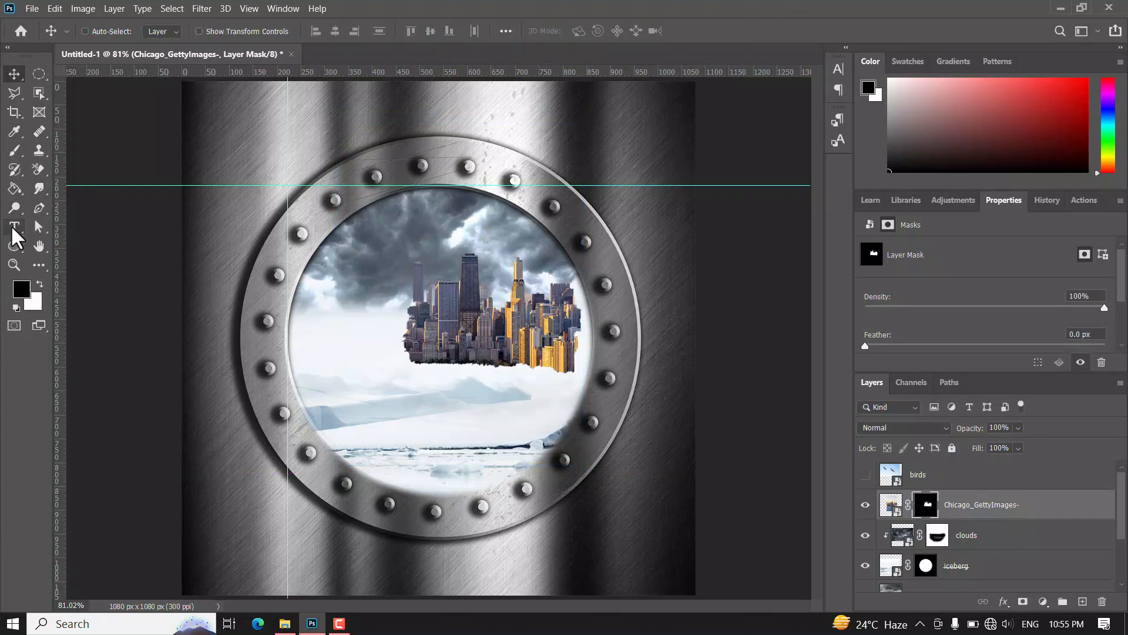
Soften the skyline's left and lower edges on its mask with a 124 px black brush, lowering the opacity from 100% to 48%
click(14, 150)
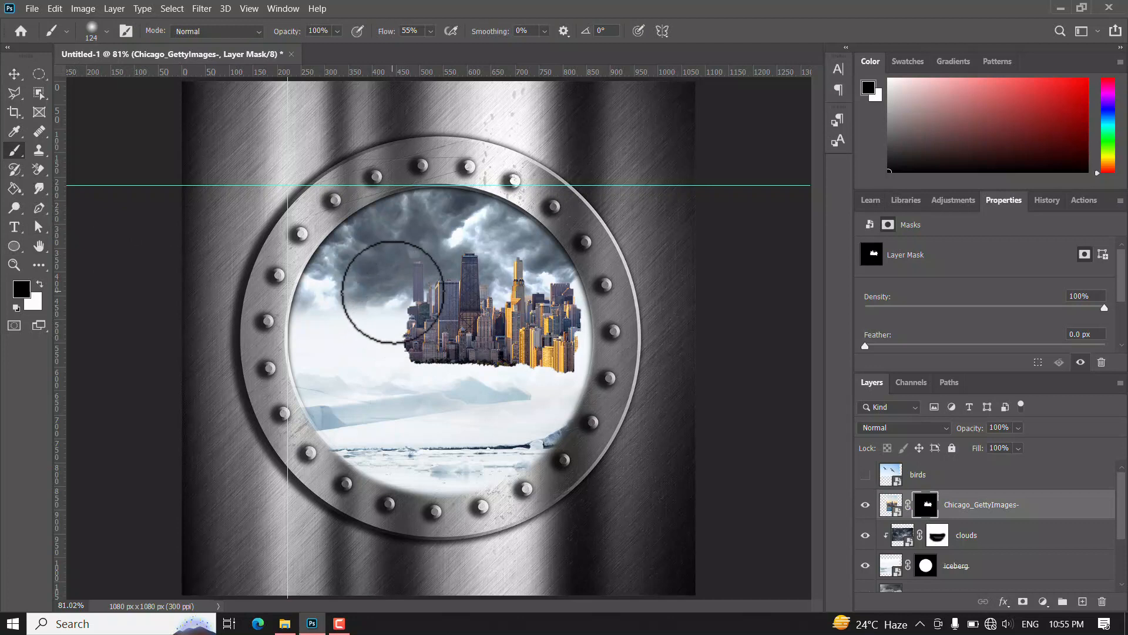
mouse_move(398, 291)
mouse_down()
mouse_move(406, 252)
mouse_move(393, 360)
mouse_move(479, 378)
mouse_move(427, 378)
mouse_move(504, 395)
mouse_move(599, 370)
mouse_move(582, 399)
mouse_up()
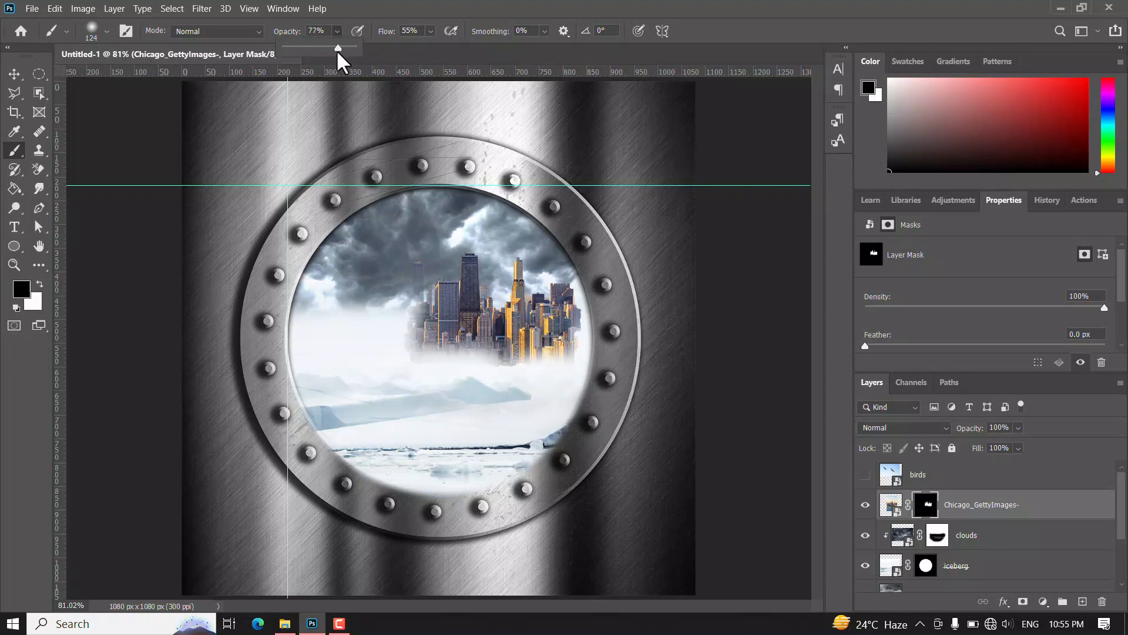
drag(319, 51, 318, 51)
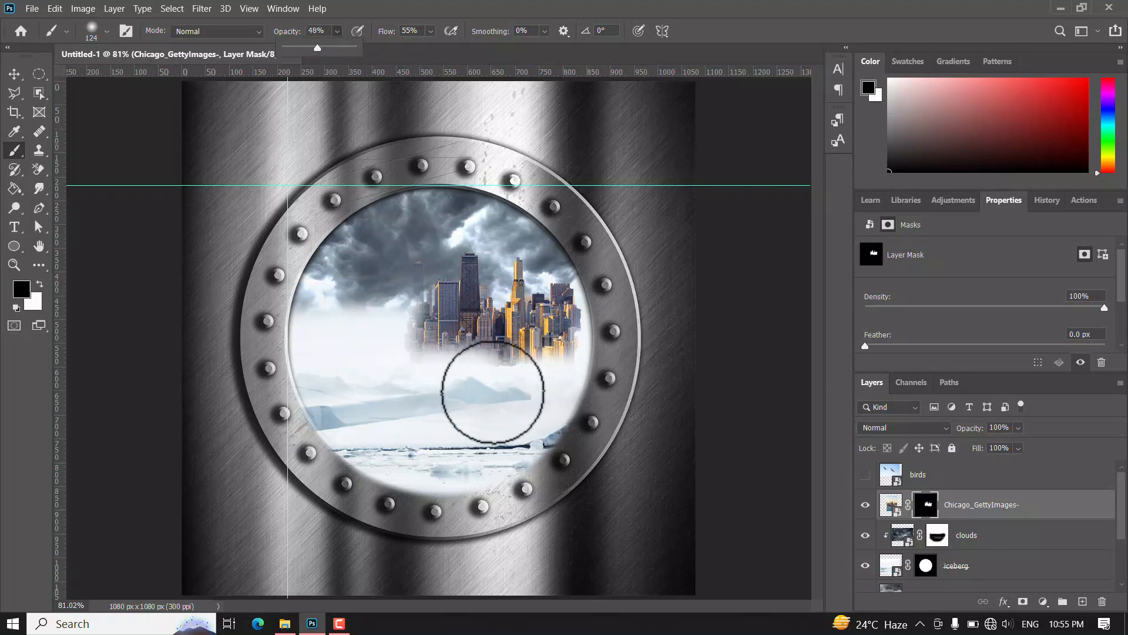
click(501, 384)
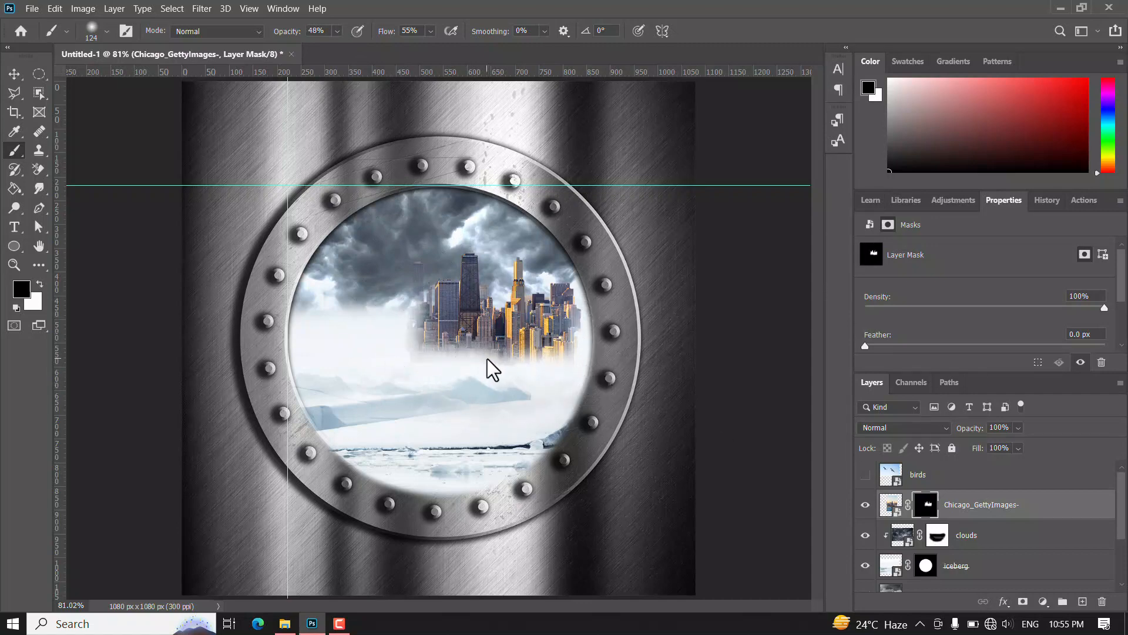
Enlarge the brush to 500 px and dab black over the skyline's mask at 48% opacity to make the buildings hazier
key(bracketright)
key(bracketright)
key(bracketright)
key(bracketright)
key(bracketright)
key(bracketright)
key(bracketright)
key(bracketright)
click(492, 328)
click(492, 327)
click(14, 75)
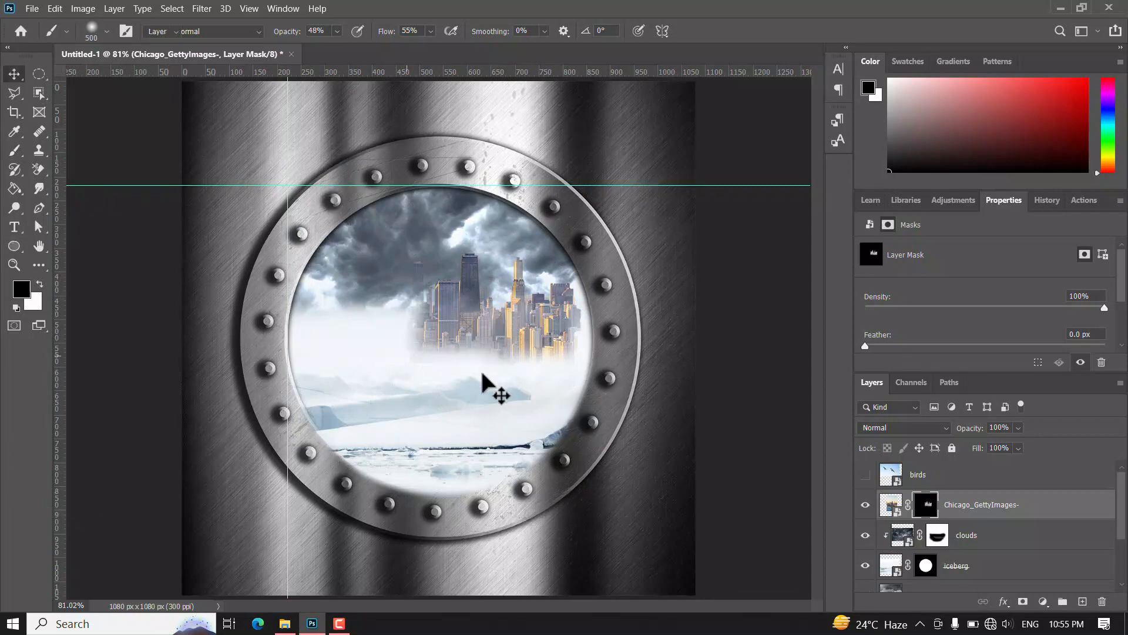
Show the birds layer, select both birds with the Object Selection tool, and hide the sky around them with a layer mask
click(974, 485)
click(865, 474)
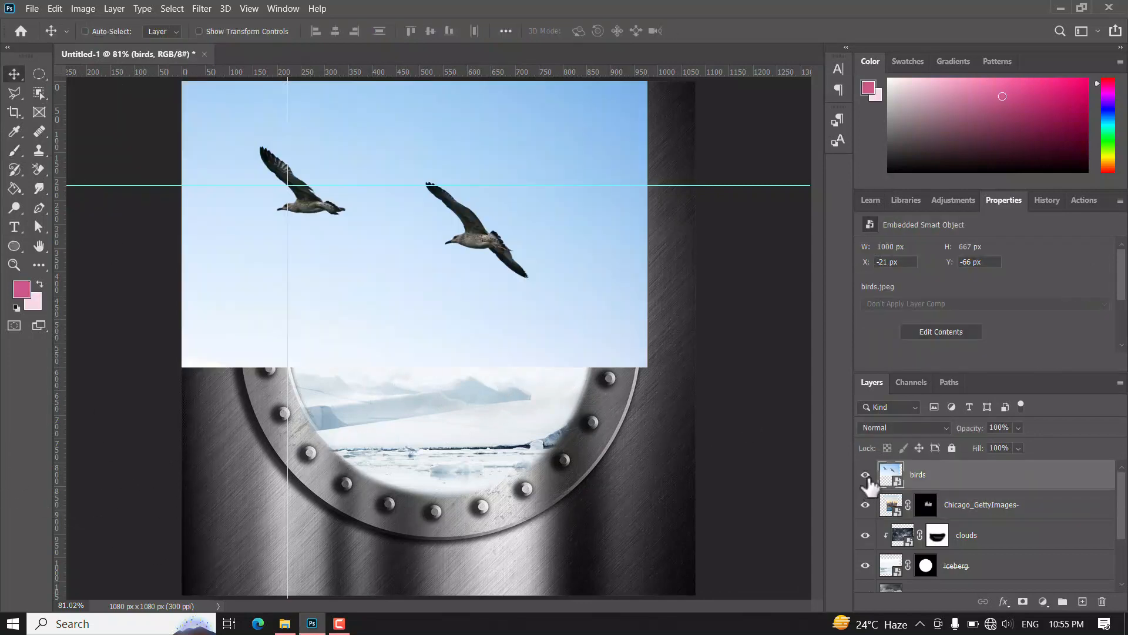
click(38, 92)
drag(239, 125, 530, 303)
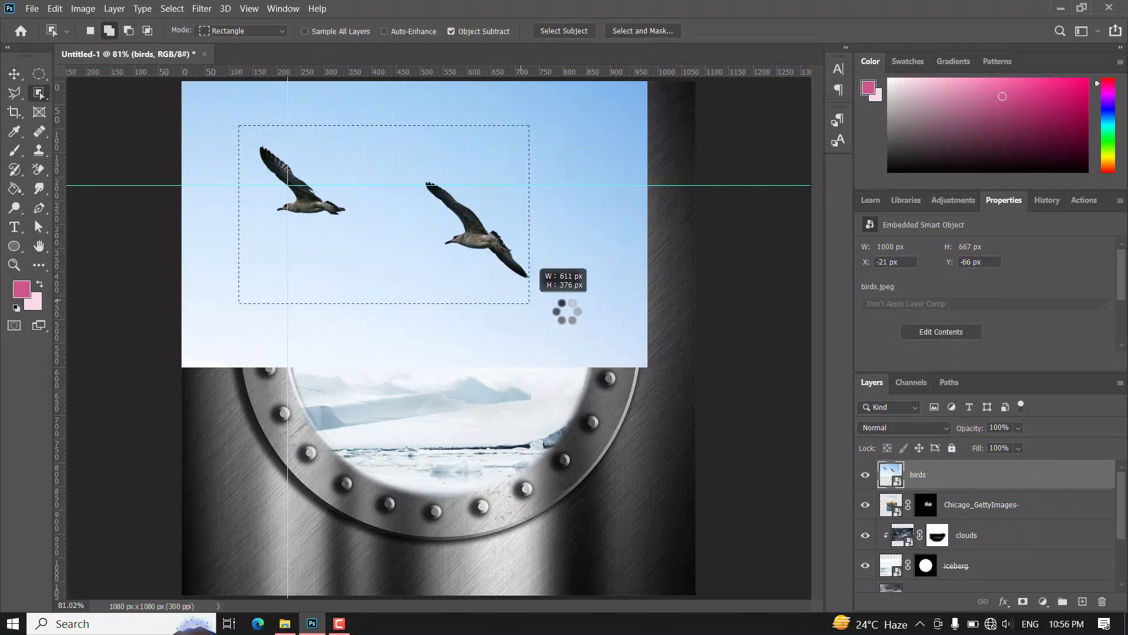
click(1023, 601)
Scale the birds down to about 20% and place them in the pale sky left of the skyline
click(13, 72)
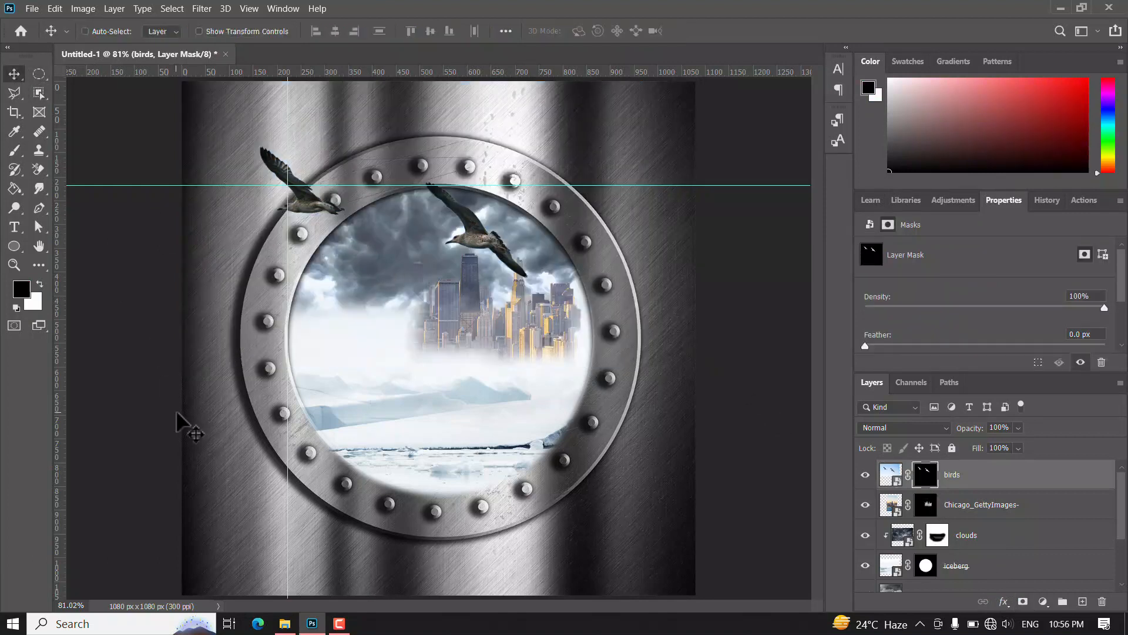
key(ctrl+t)
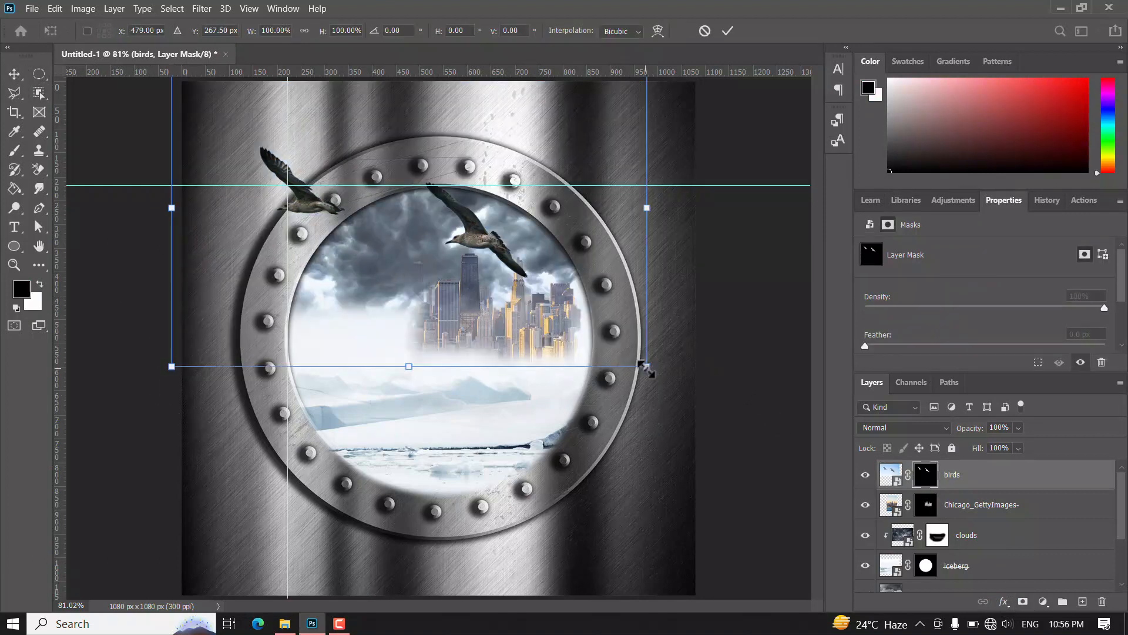
drag(647, 368, 521, 282)
drag(363, 152, 454, 278)
drag(613, 185, 385, 289)
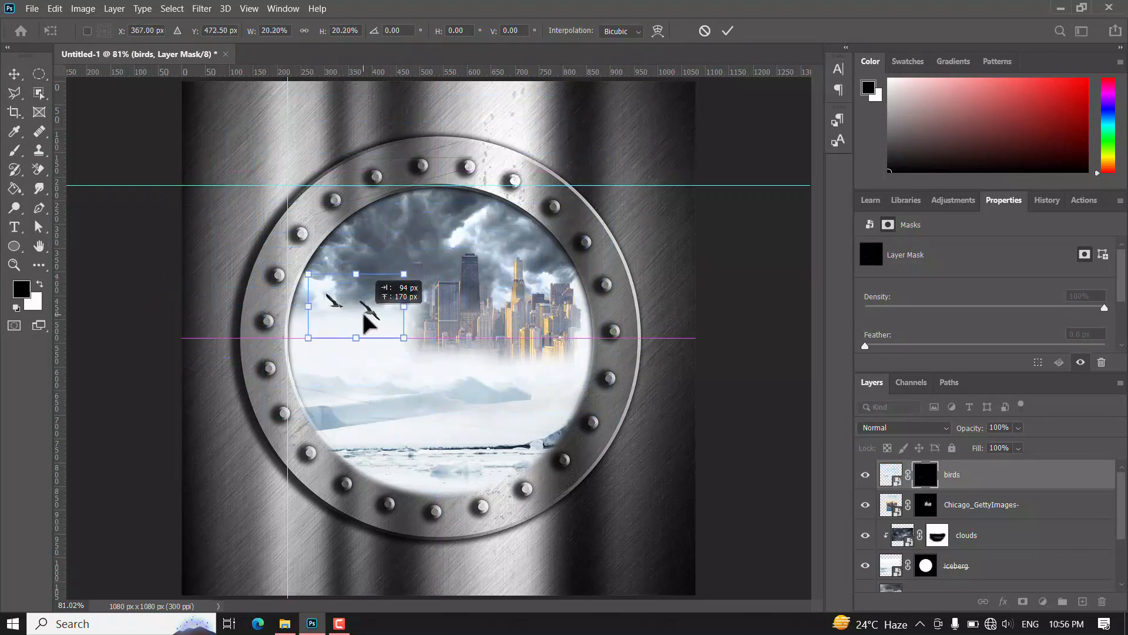
click(729, 30)
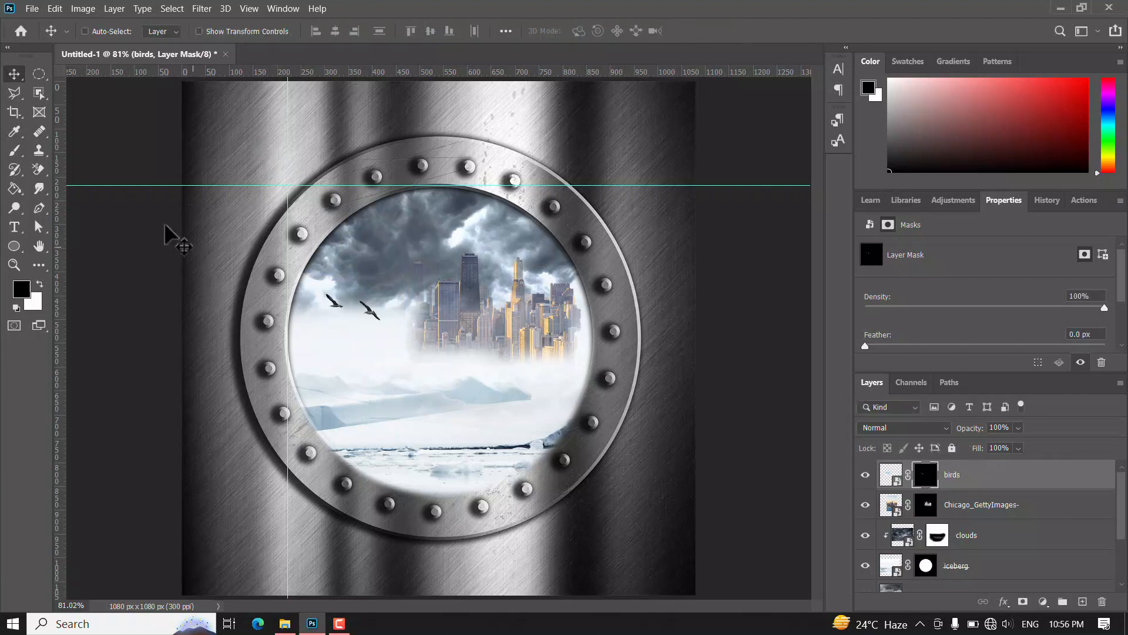
Fade the two birds slightly by painting black on their layer mask with the 500 px brush at 48% opacity
click(14, 151)
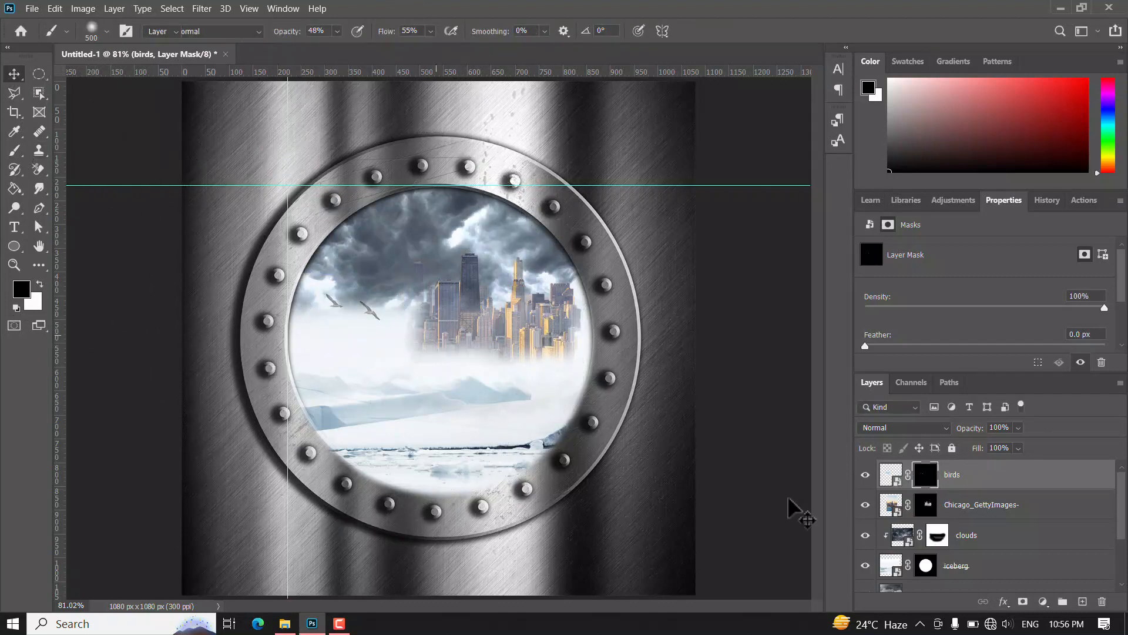
scroll(966, 541, down, 3)
click(965, 531)
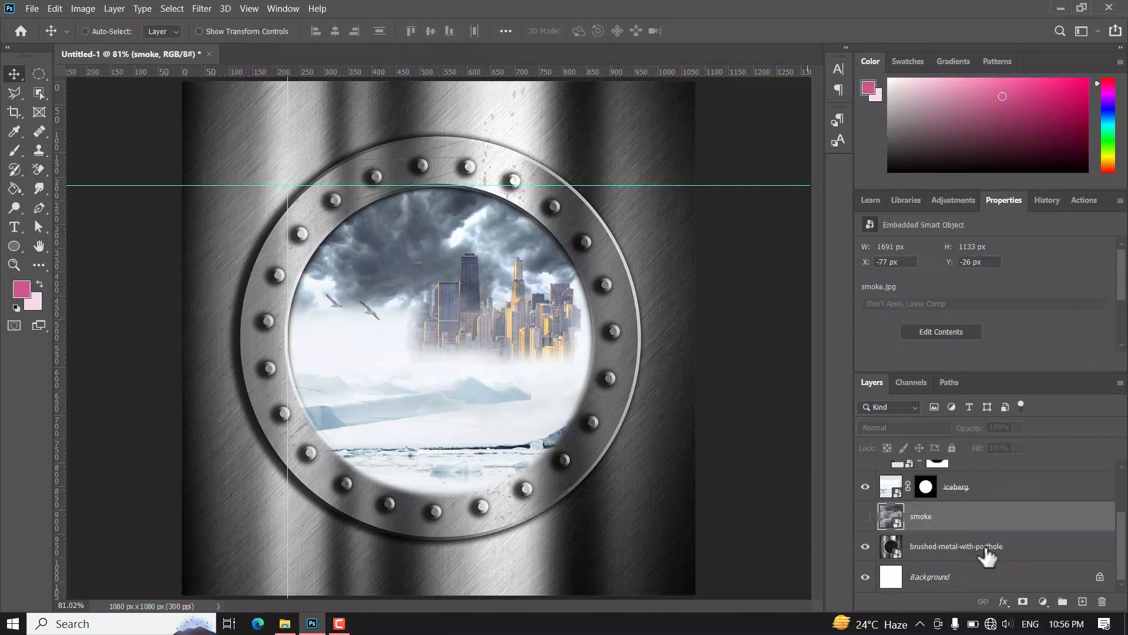
Lighten the dark clouds by dabbing black on the clouds layer's mask with the 500 px brush at 48% opacity
scroll(1028, 541, up, 3)
click(940, 536)
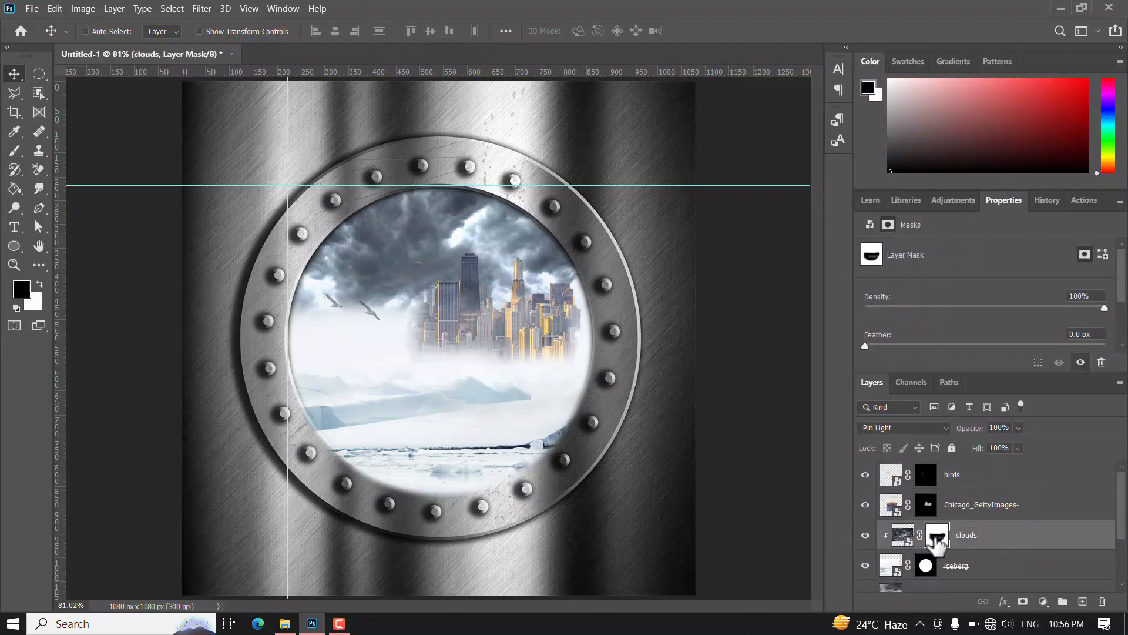
click(14, 151)
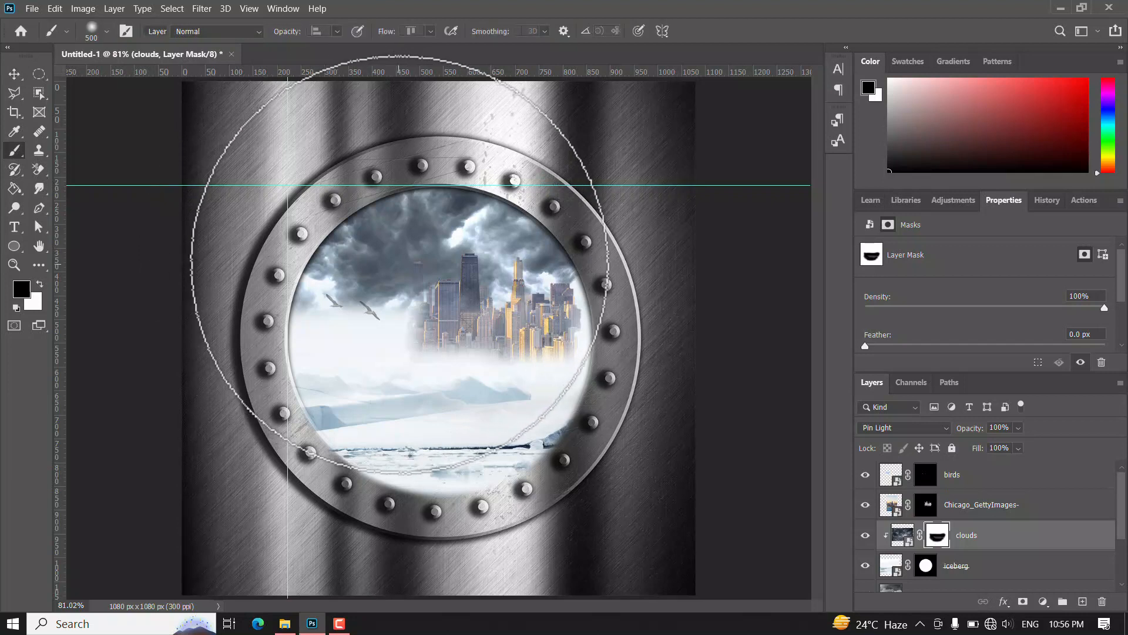
click(397, 255)
click(480, 260)
click(371, 245)
click(432, 238)
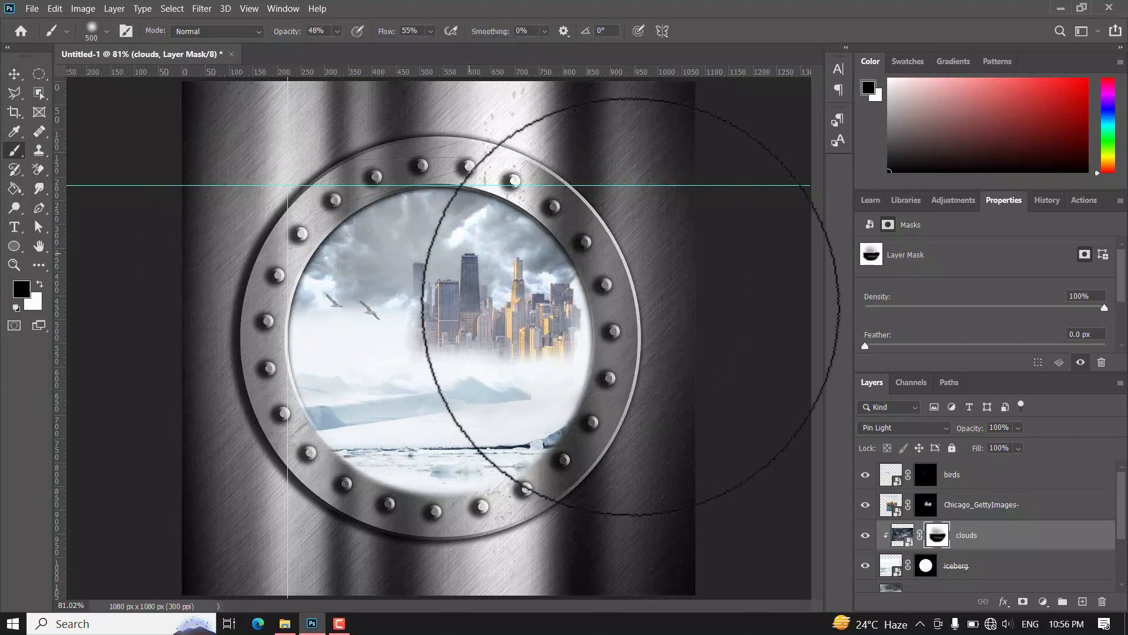
Show the smoke layer and add a layer mask to it
scroll(1061, 591, down, 3)
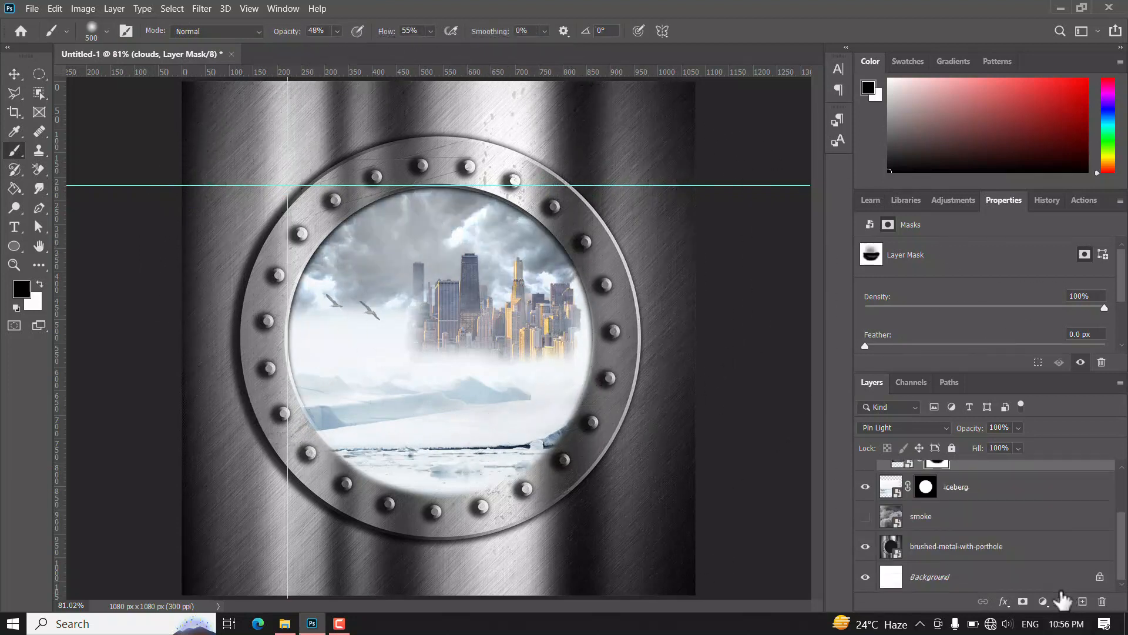
click(928, 517)
click(865, 516)
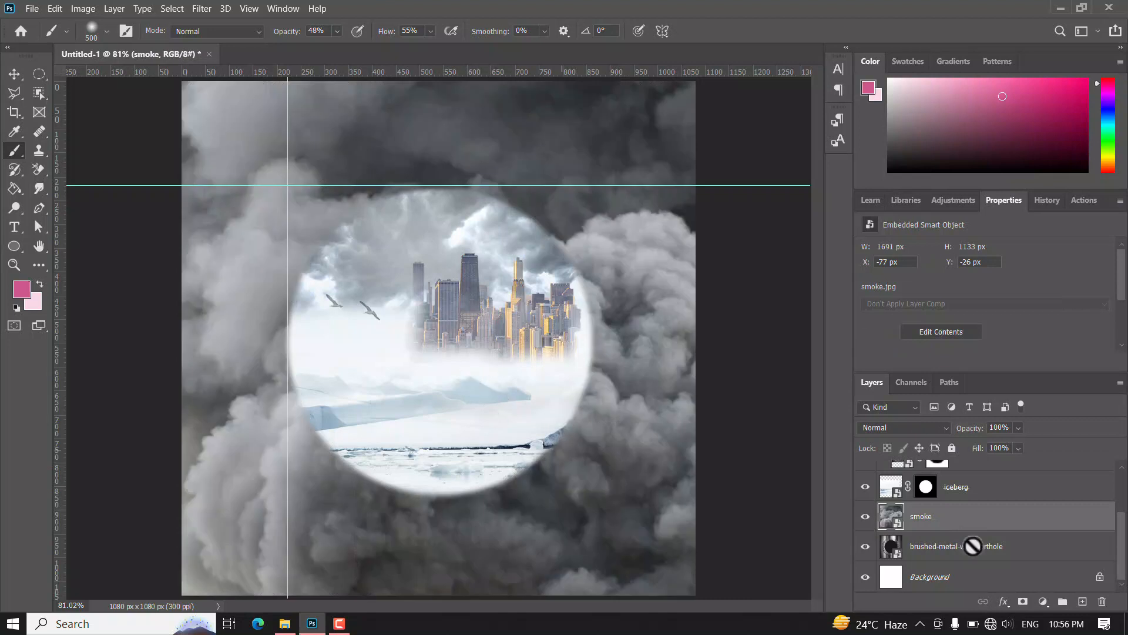
click(1023, 602)
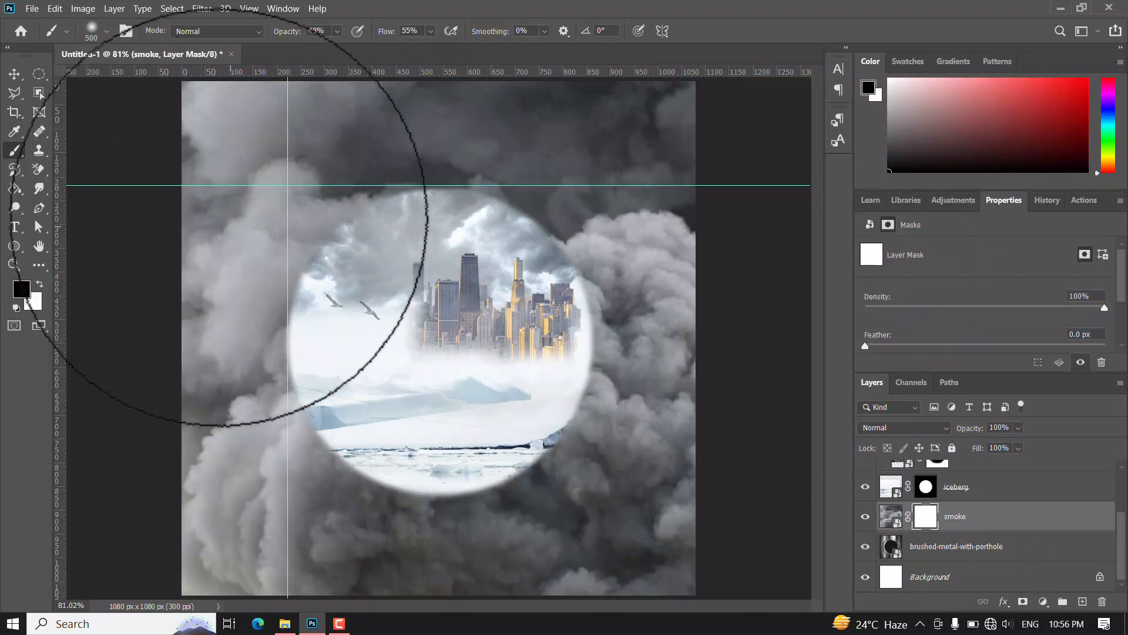
Paint black on the smoke mask with the 500 px brush at 48% opacity to reveal the porthole and metal, keeping smoke around the edges
mouse_move(189, 428)
mouse_down()
mouse_move(252, 441)
mouse_move(276, 290)
mouse_move(264, 329)
mouse_up()
mouse_move(508, 525)
mouse_down()
mouse_move(621, 448)
mouse_move(615, 282)
mouse_move(548, 213)
mouse_move(426, 175)
mouse_move(339, 181)
mouse_move(272, 332)
mouse_move(329, 505)
mouse_up()
mouse_move(558, 303)
mouse_down()
mouse_move(568, 617)
mouse_move(649, 521)
mouse_move(663, 312)
mouse_move(534, 144)
mouse_move(212, 125)
mouse_up()
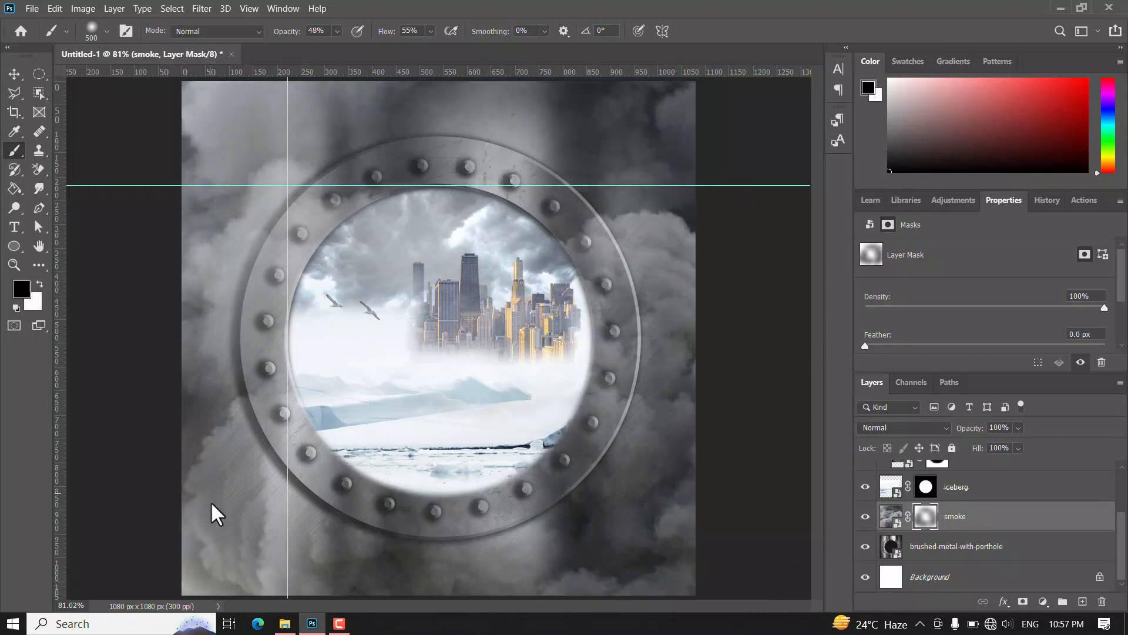
drag(210, 501, 421, 611)
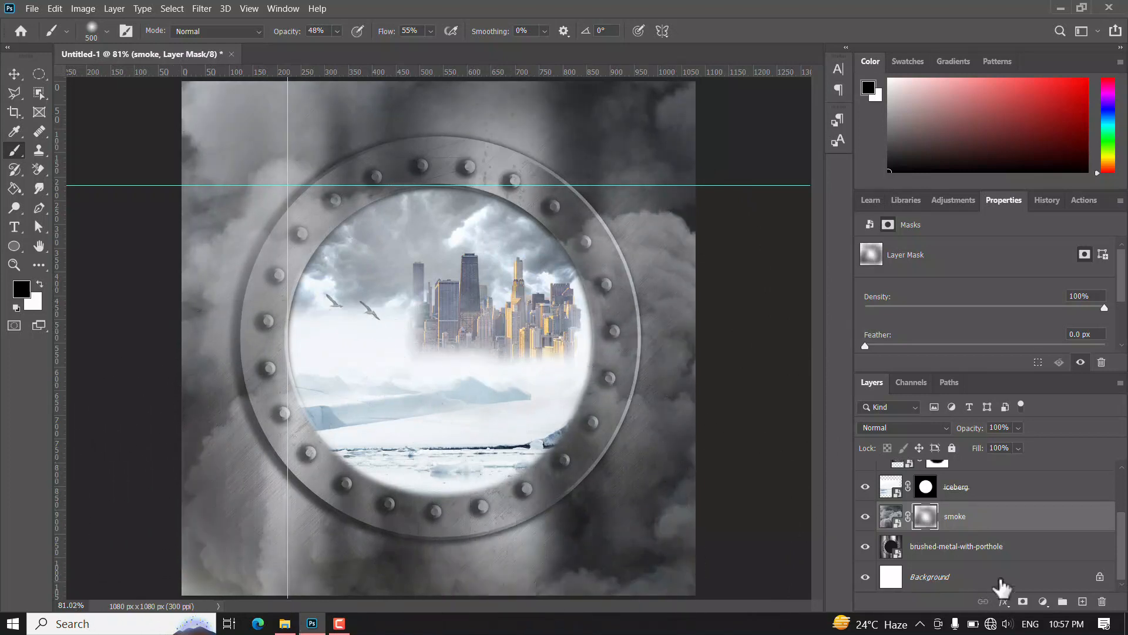
click(10, 73)
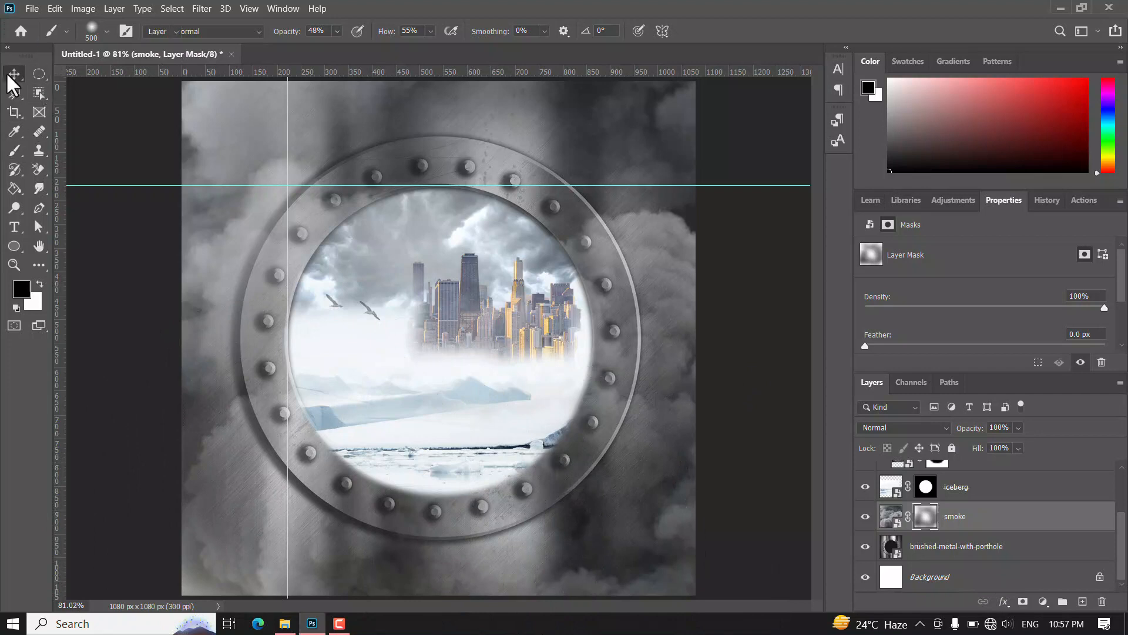
Remove the horizontal guide from the canvas and turn off Extras to hide the remaining guide
drag(264, 186, 296, 74)
click(247, 7)
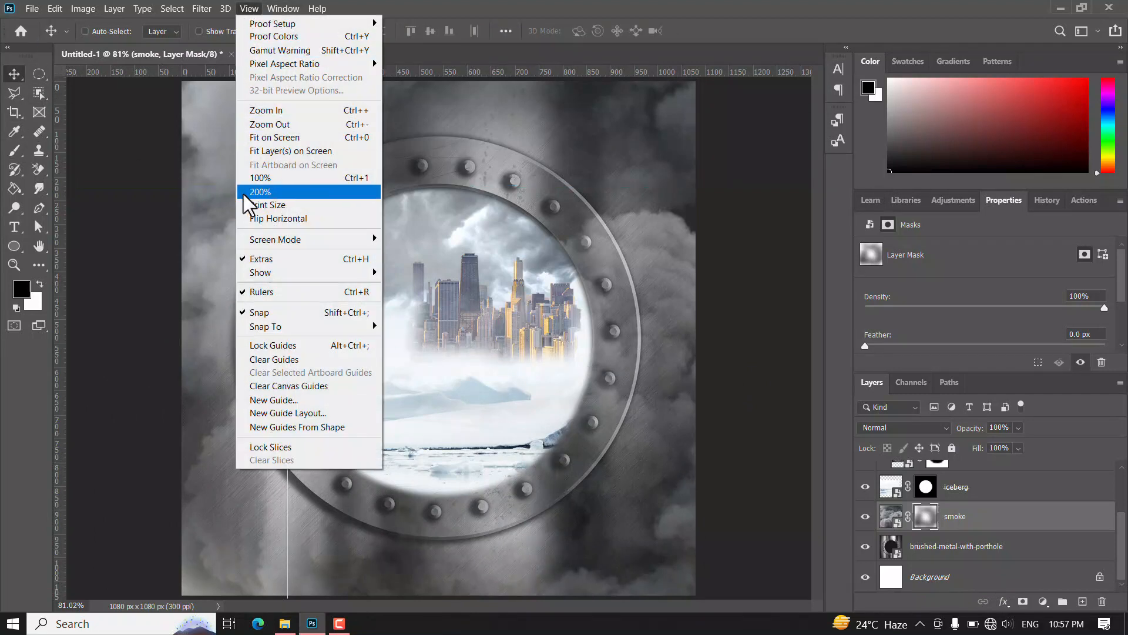
click(266, 258)
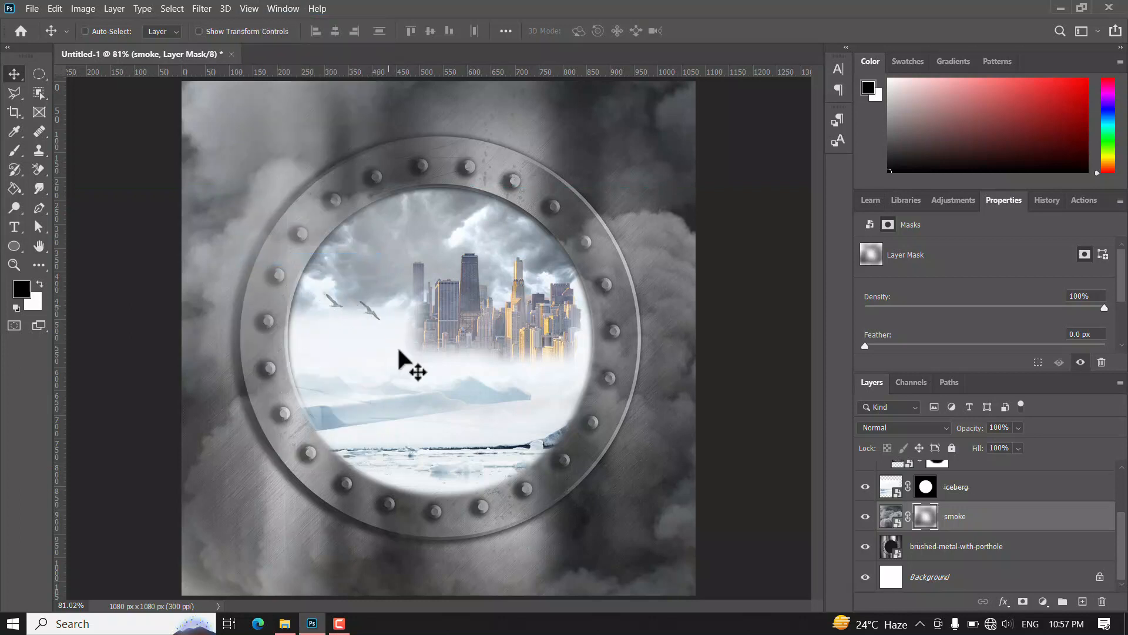
key(ctrl+minus)
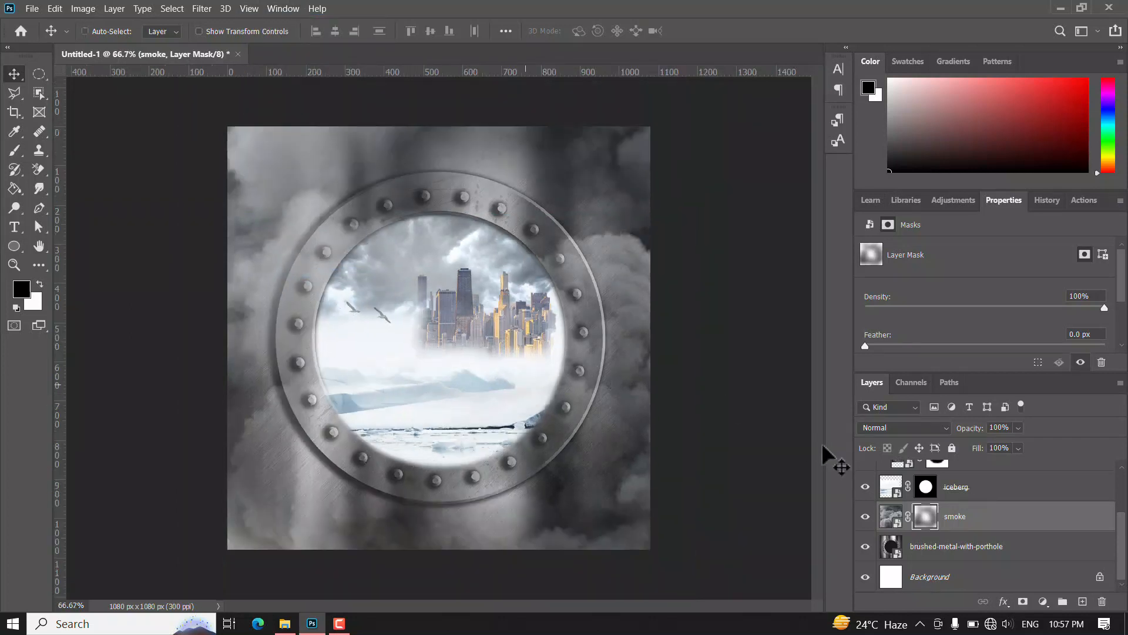
scroll(992, 526, up, 4)
scroll(981, 517, down, 4)
scroll(999, 535, up, 3)
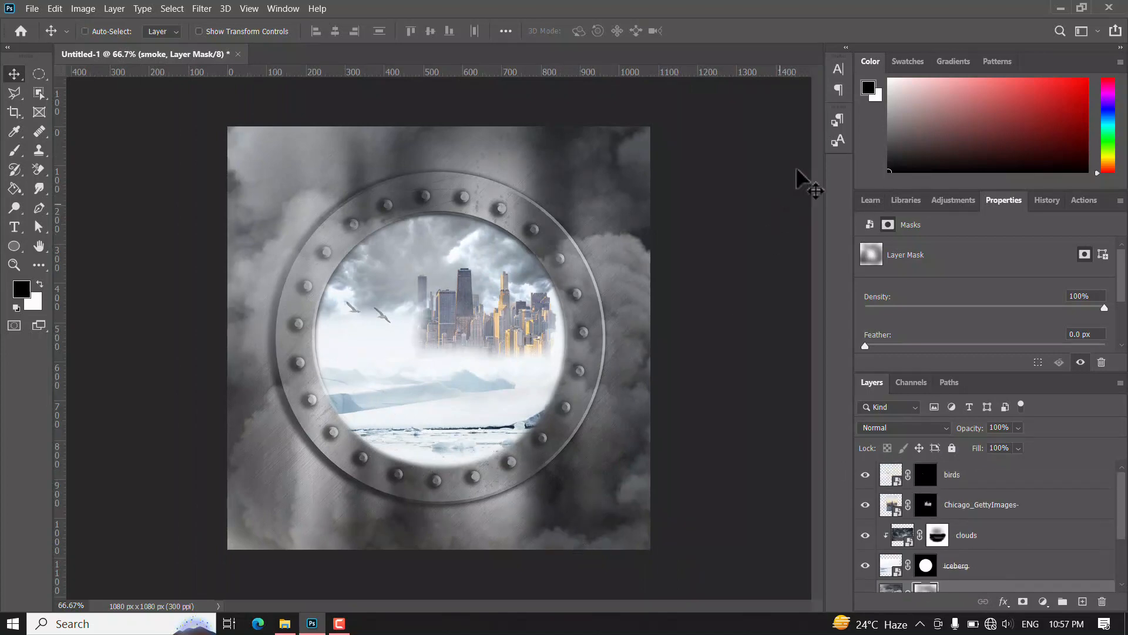